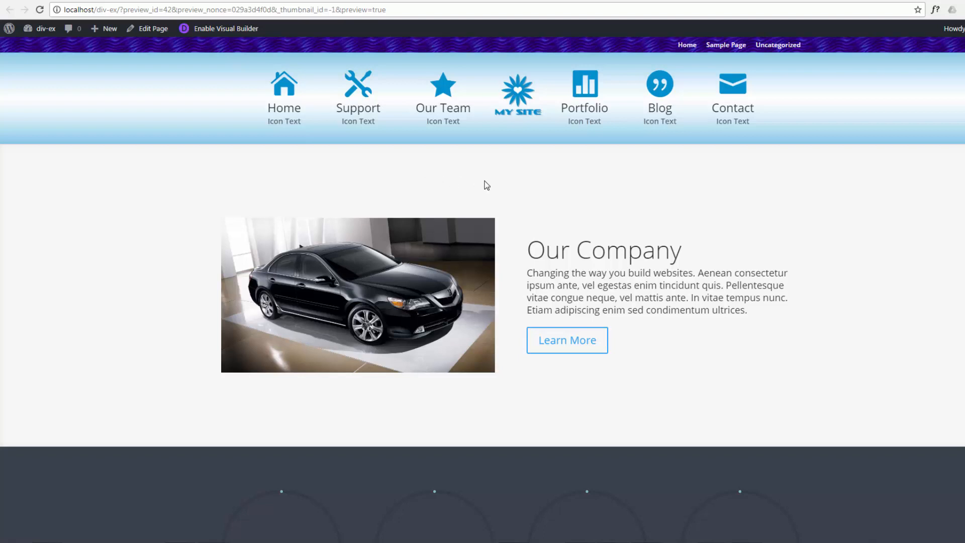
- Go to the site's WordPress dashboard and open the Home front page for editing
click(28, 31)
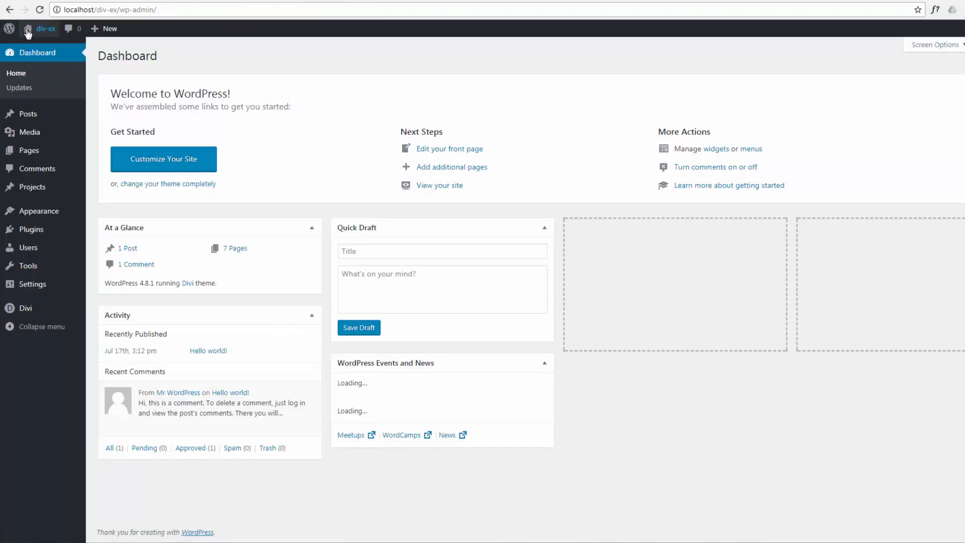
mouse_move(31, 156)
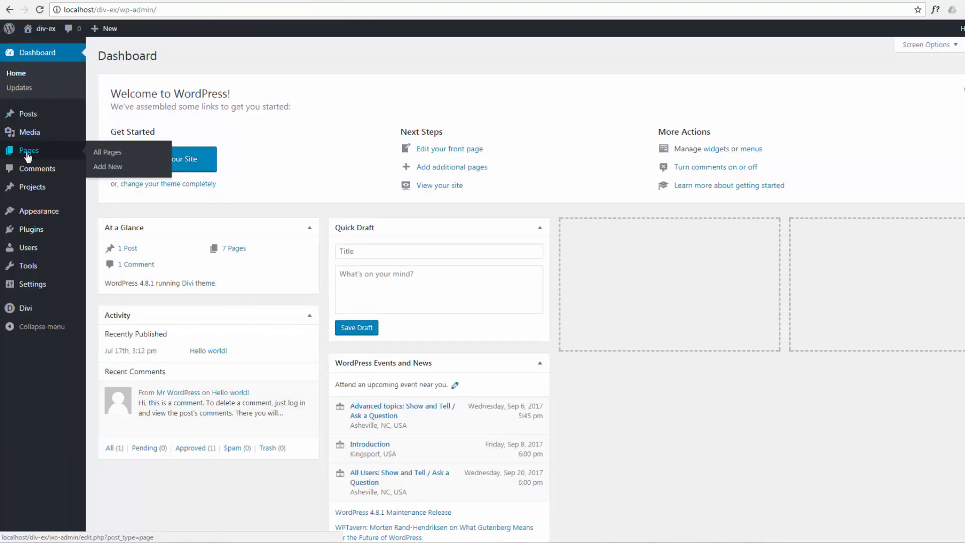
click(28, 158)
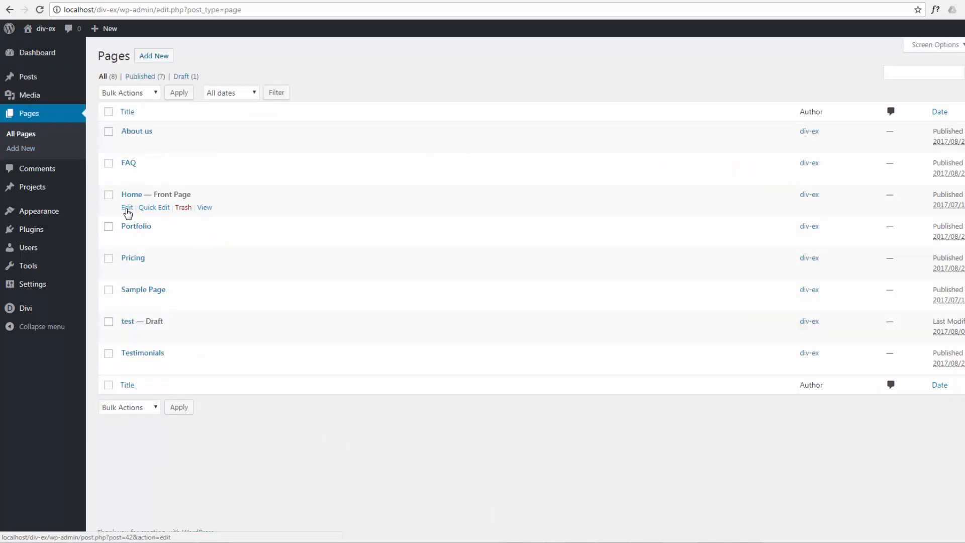
click(127, 210)
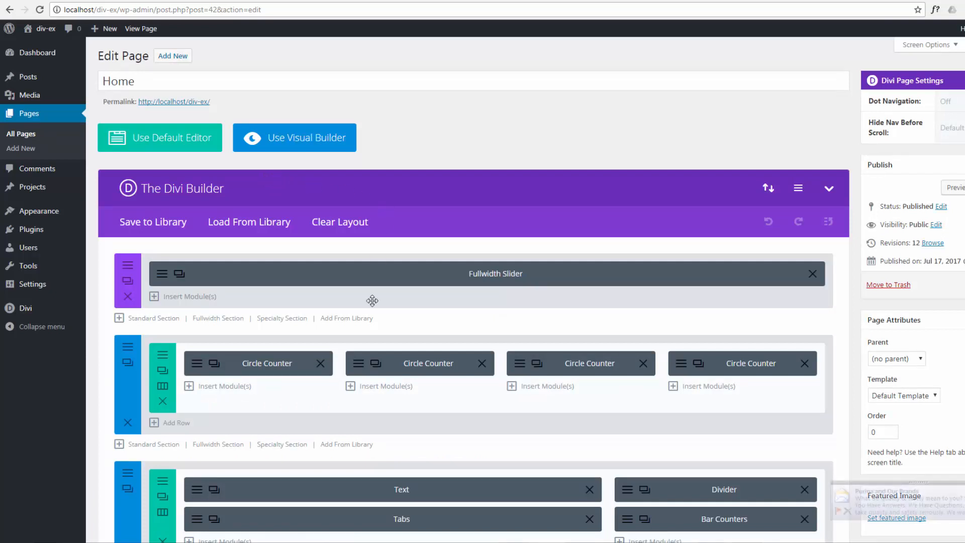
- Add a fullwidth section above the Fullwidth Slider section and insert a Fullwidth Menu module into it
click(215, 319)
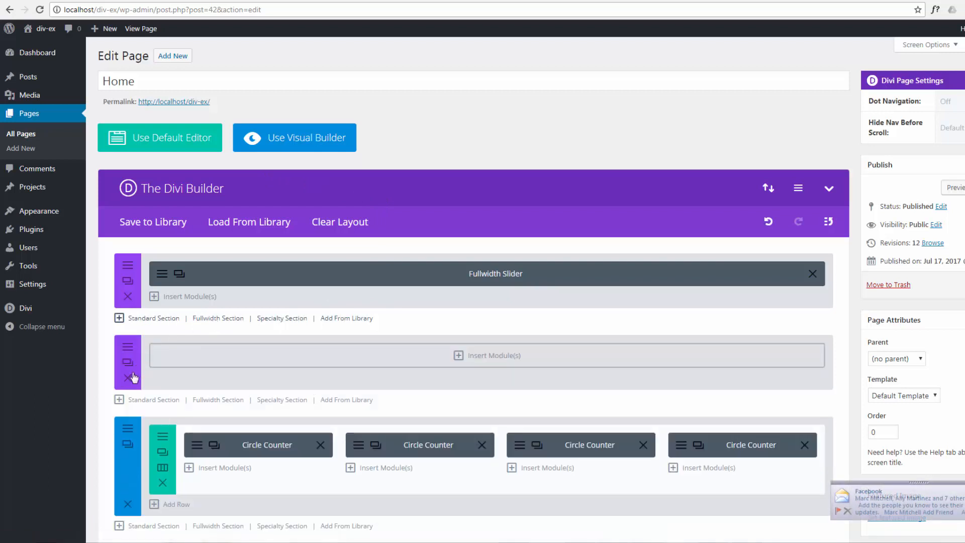
drag(128, 347, 133, 269)
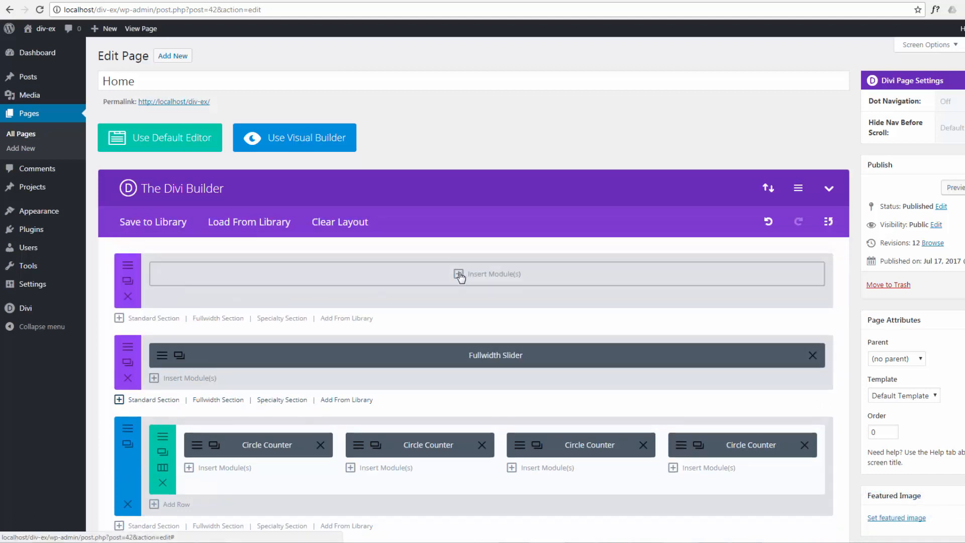
click(459, 275)
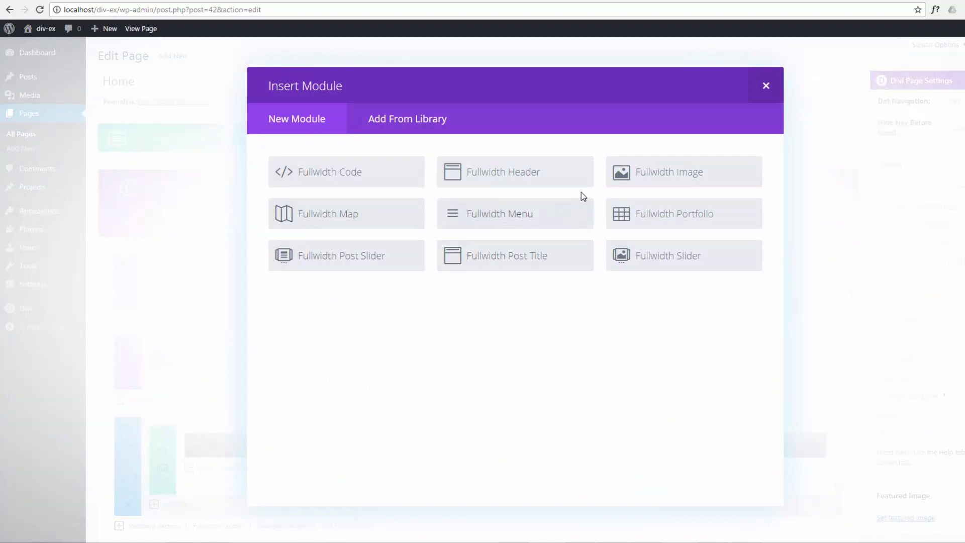
click(513, 216)
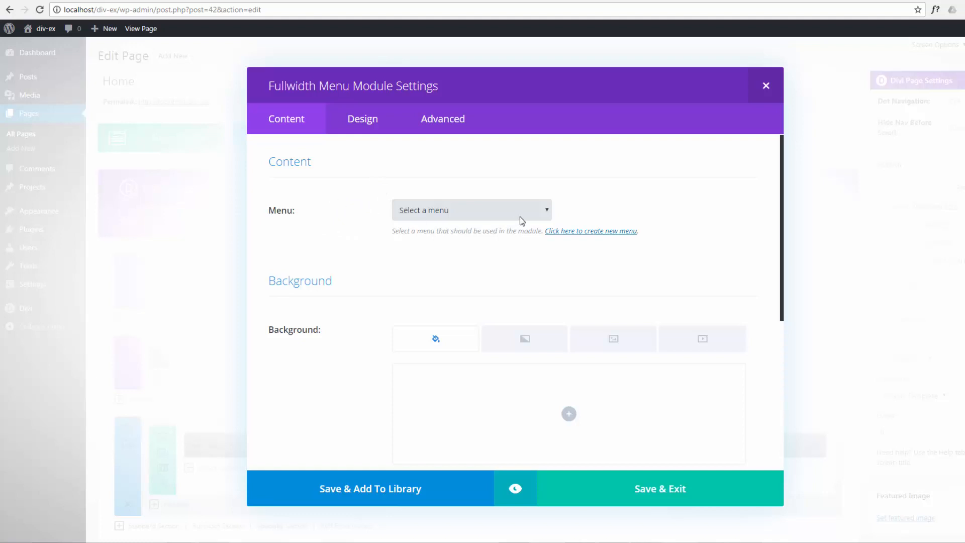
- Assign menu3 to the Fullwidth Menu module, set its background color to #0c71c3, and save the module
click(548, 213)
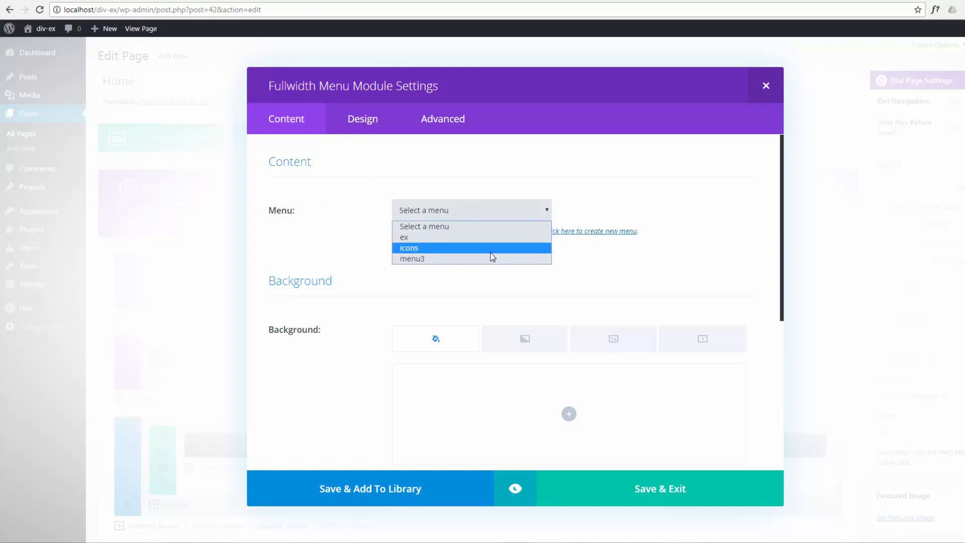
click(412, 258)
scroll(354, 259, down, 2)
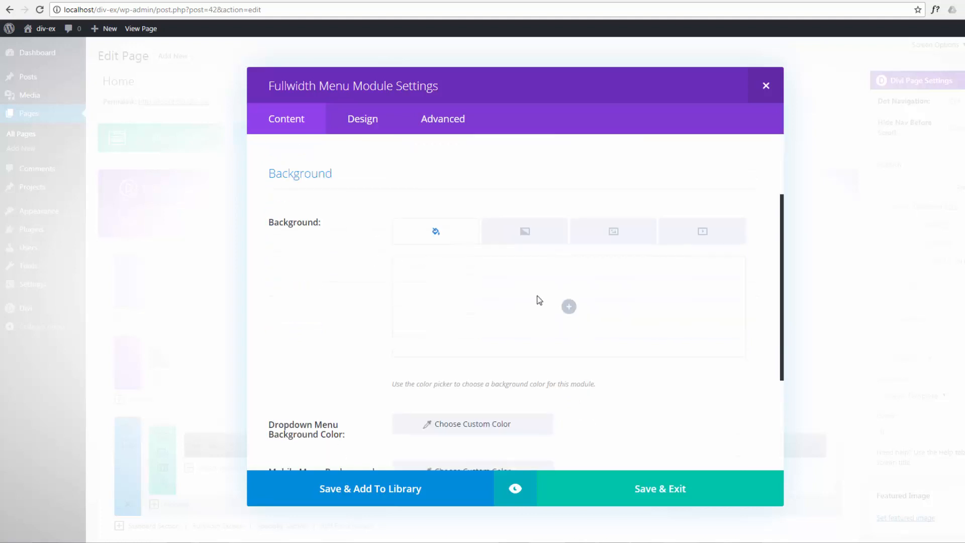
click(569, 306)
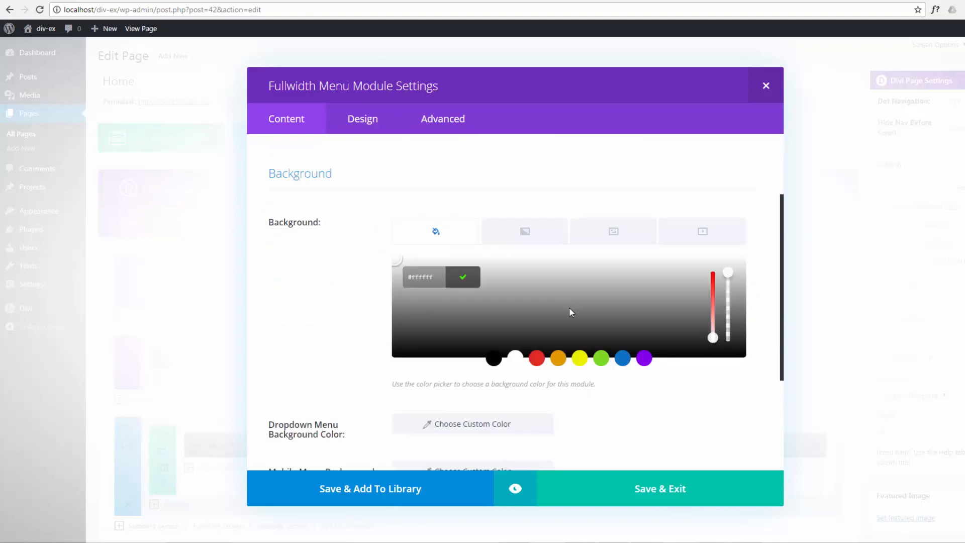
click(622, 358)
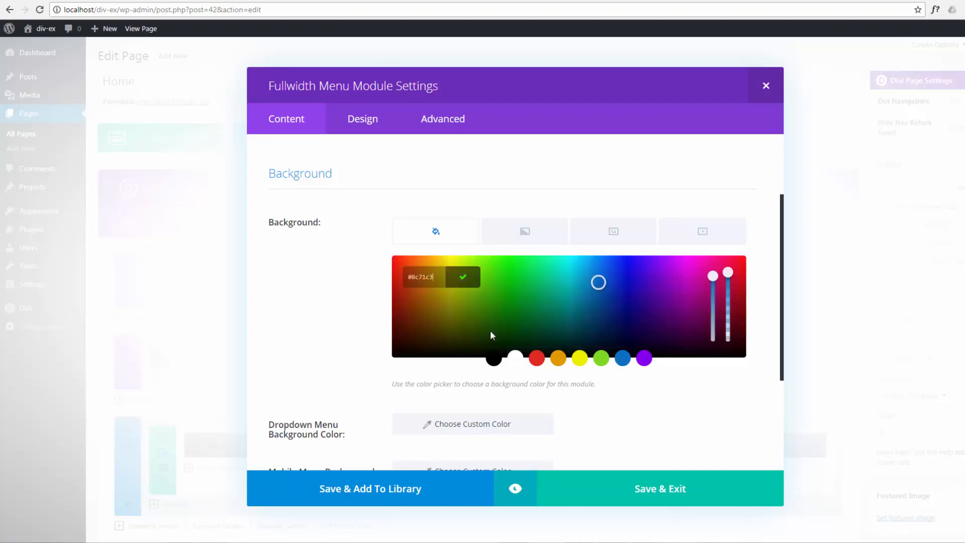
click(637, 500)
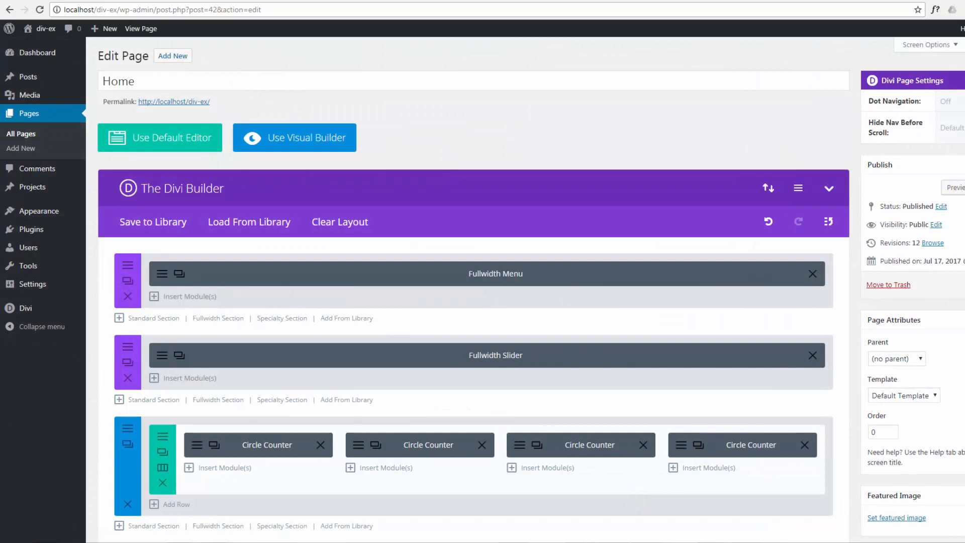
- Update the Home page, preview it with the new menu bar, and return to the page editor
click(964, 284)
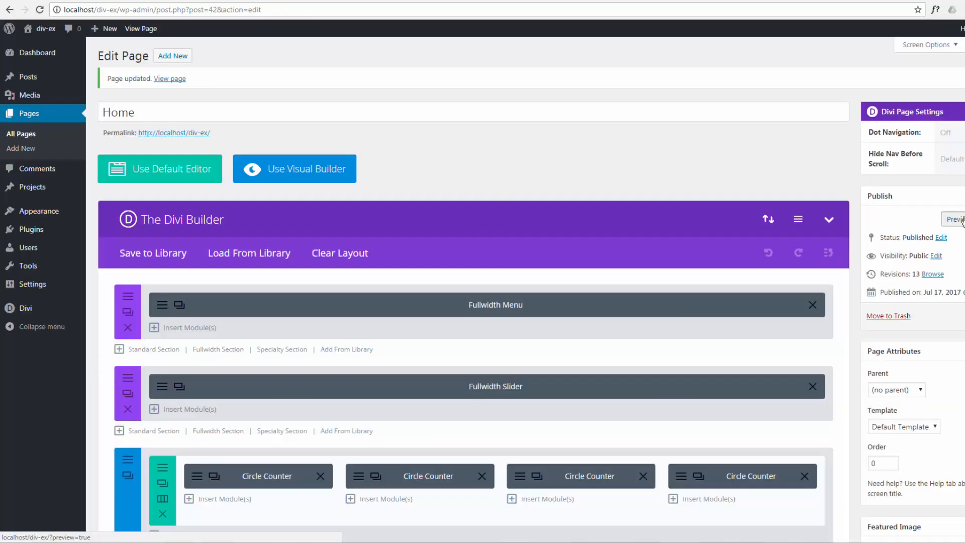
click(955, 219)
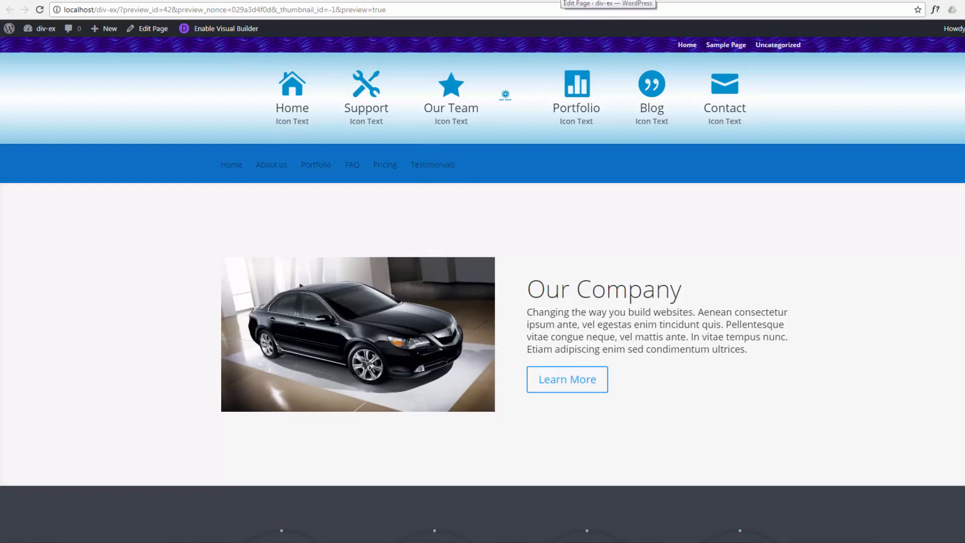
click(608, 1)
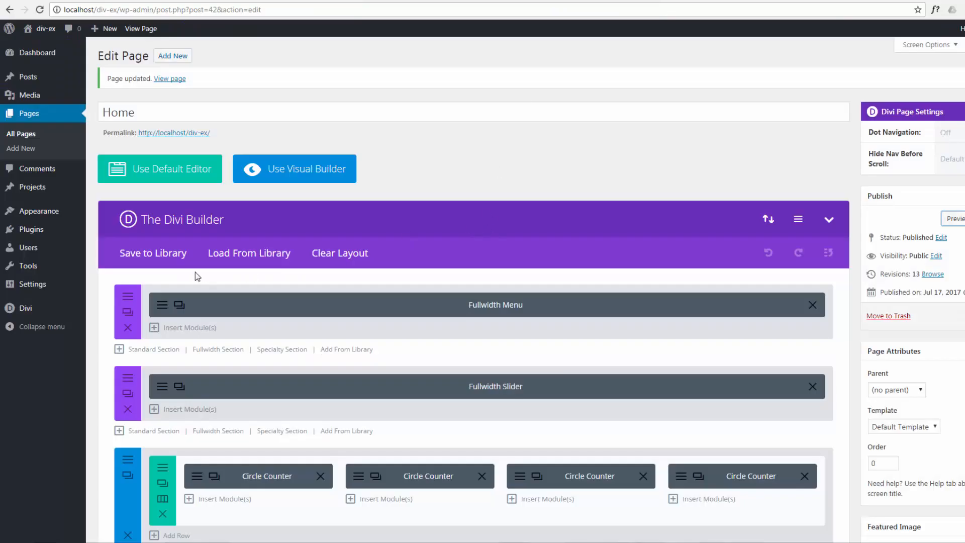
- Set the Fullwidth Menu module's link text color to Light and save the module
click(161, 306)
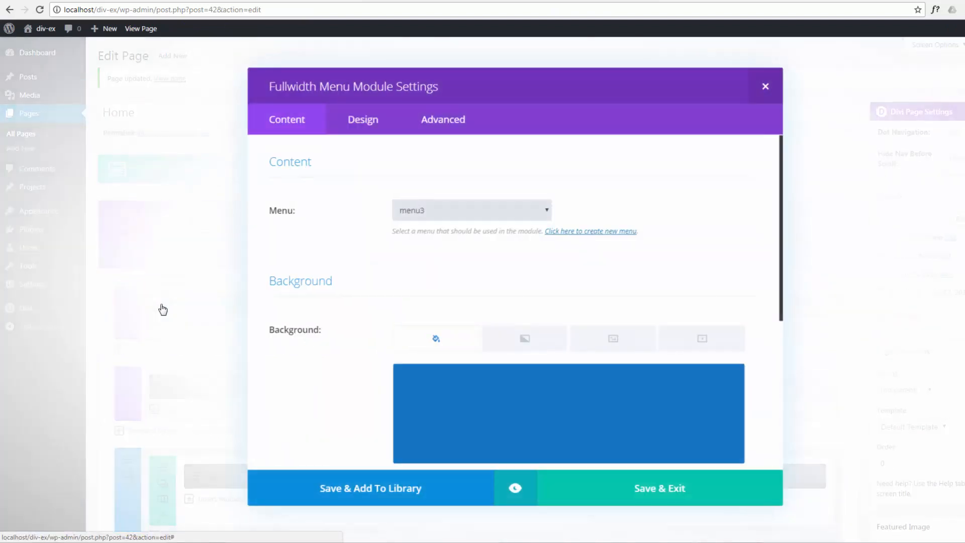
click(368, 124)
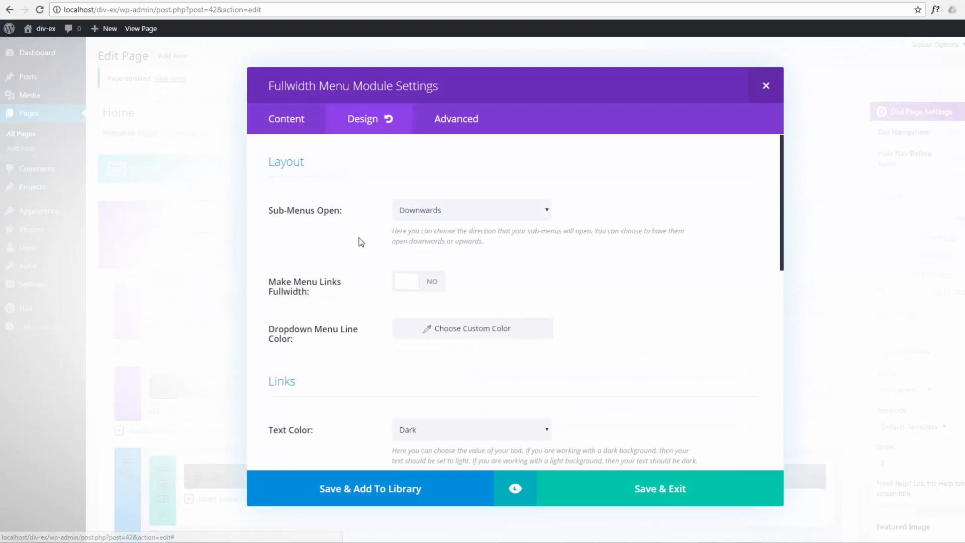
scroll(360, 240, down, 1)
scroll(361, 241, down, 2)
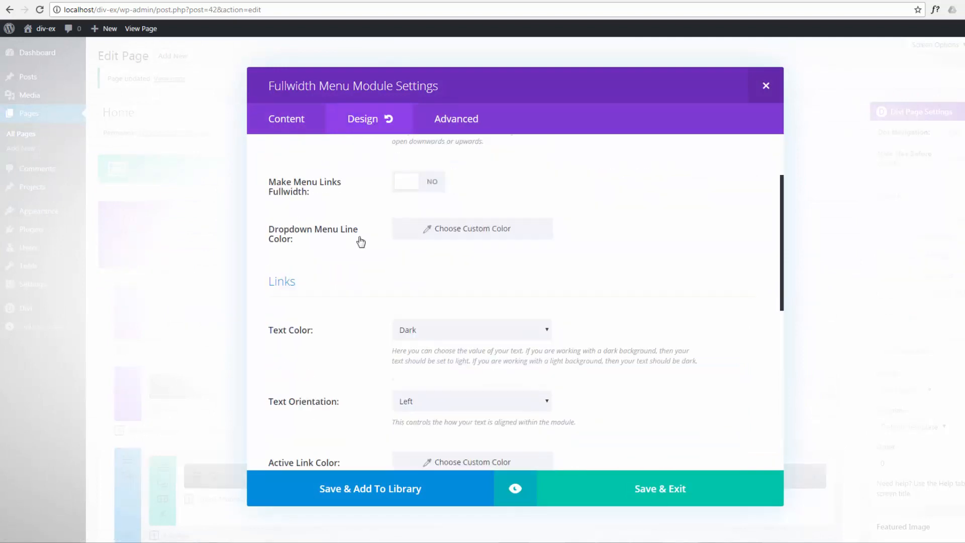
click(548, 324)
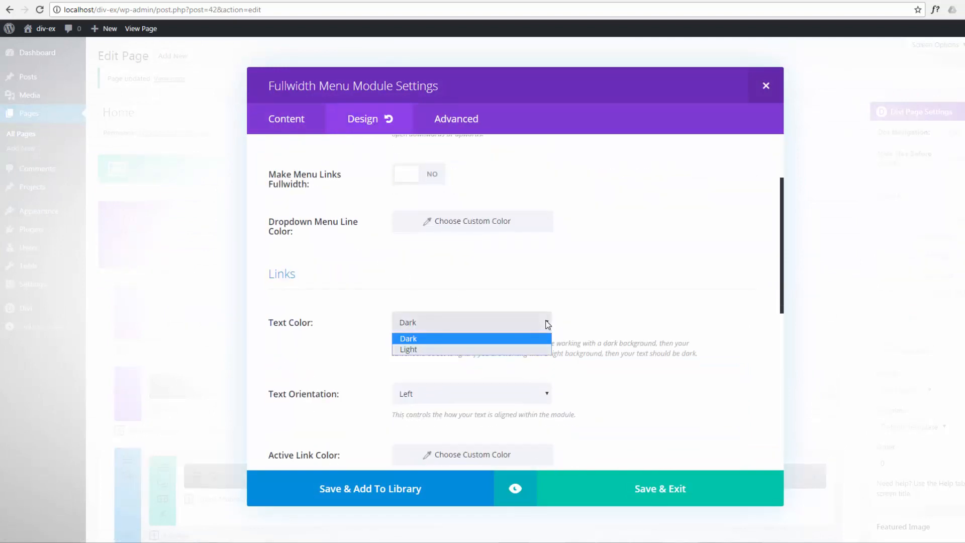
click(493, 350)
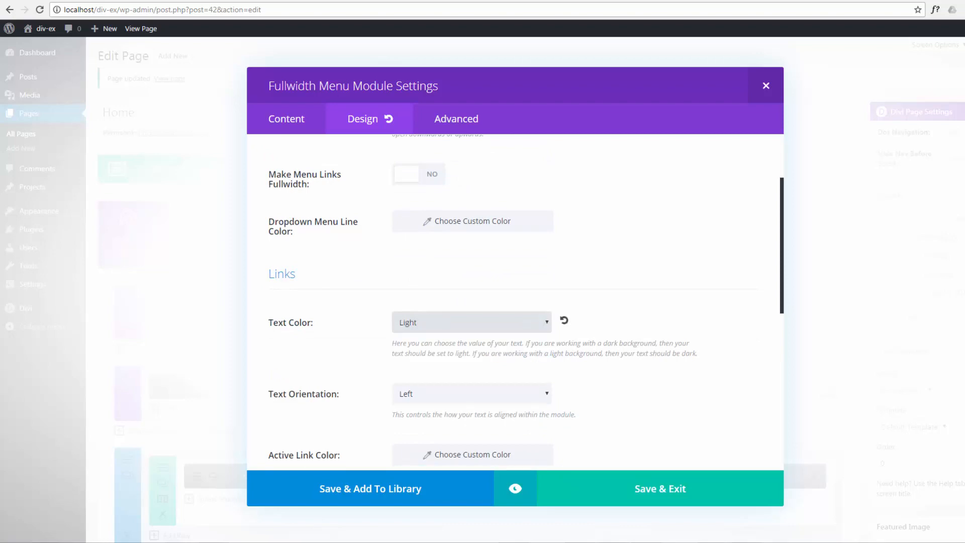
click(657, 502)
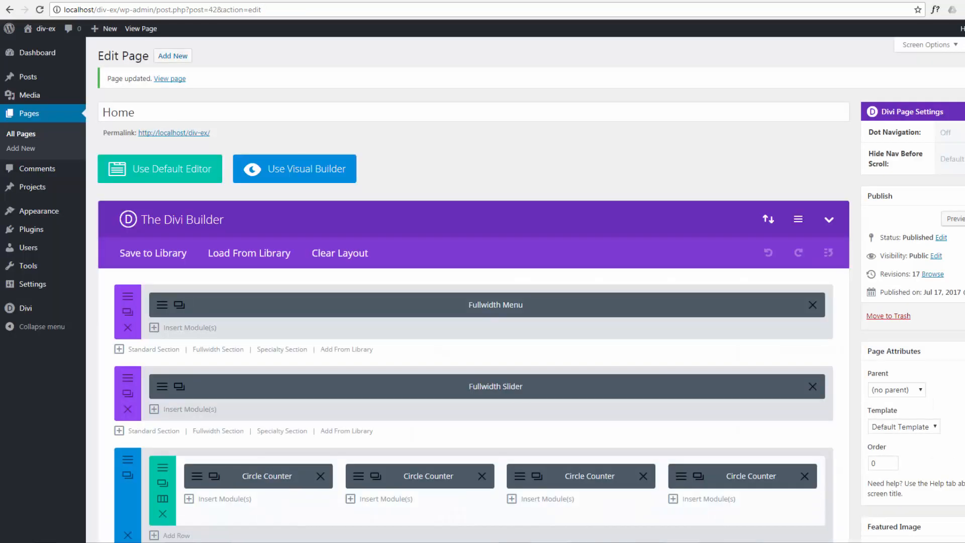
- Preview the page and inspect the list item containing the About us link in the blue menu bar
click(951, 218)
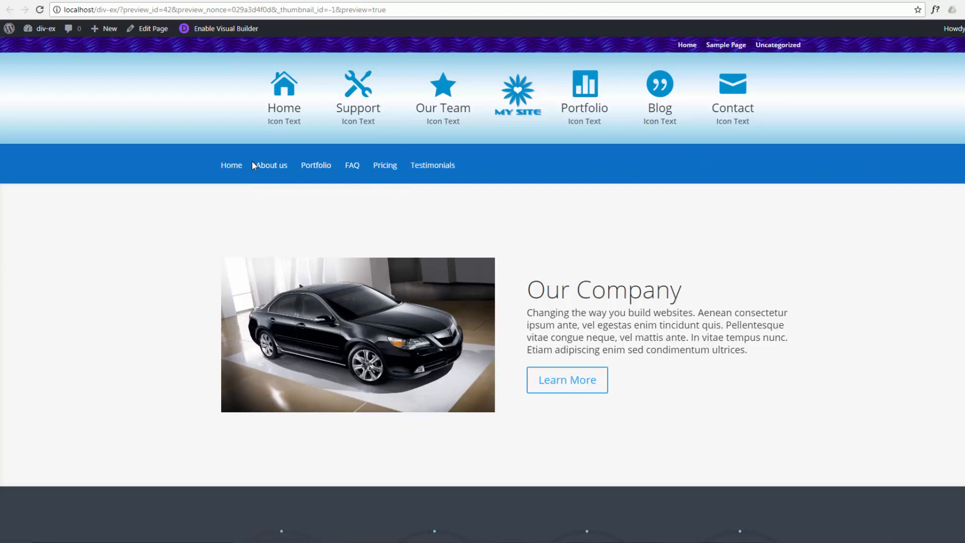
right_click(267, 166)
click(297, 268)
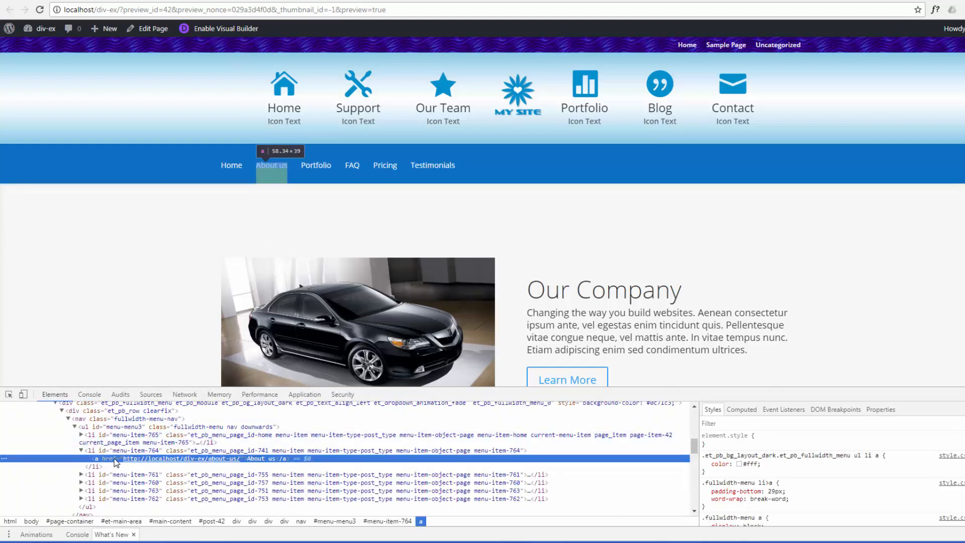
click(91, 450)
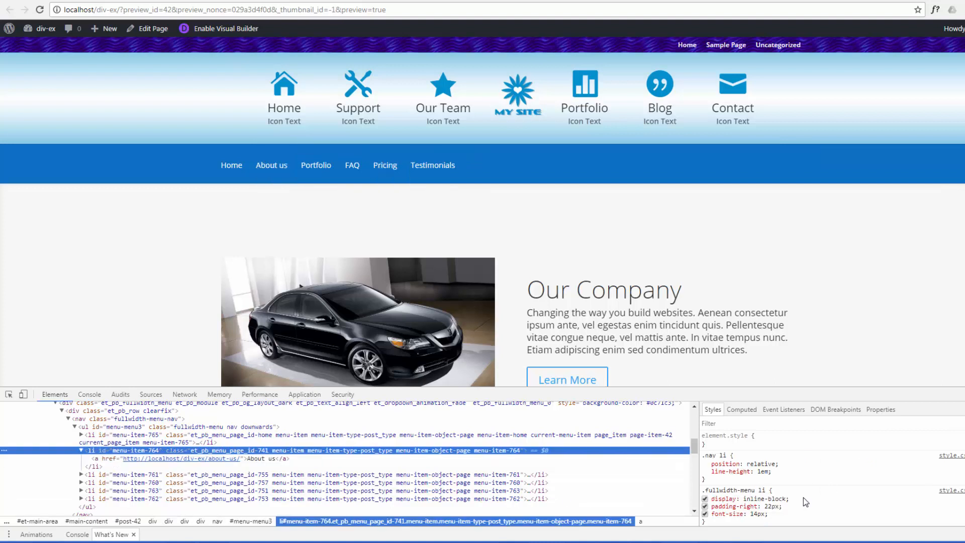
- Try right padding of 15%, 10% and 12% on the .fullwidth-menu li rule, and settle on 13%
click(774, 506)
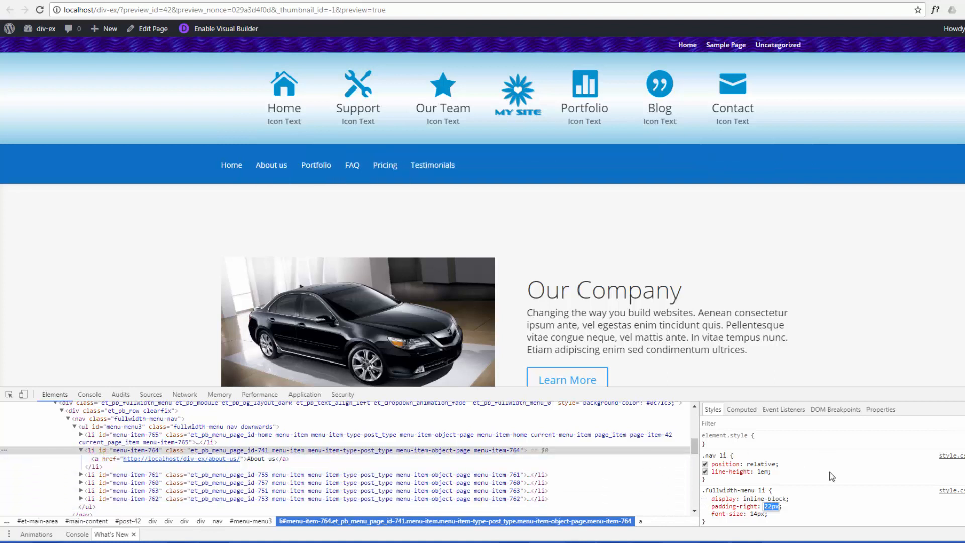
click(769, 506)
drag(778, 506, 764, 507)
text(15)
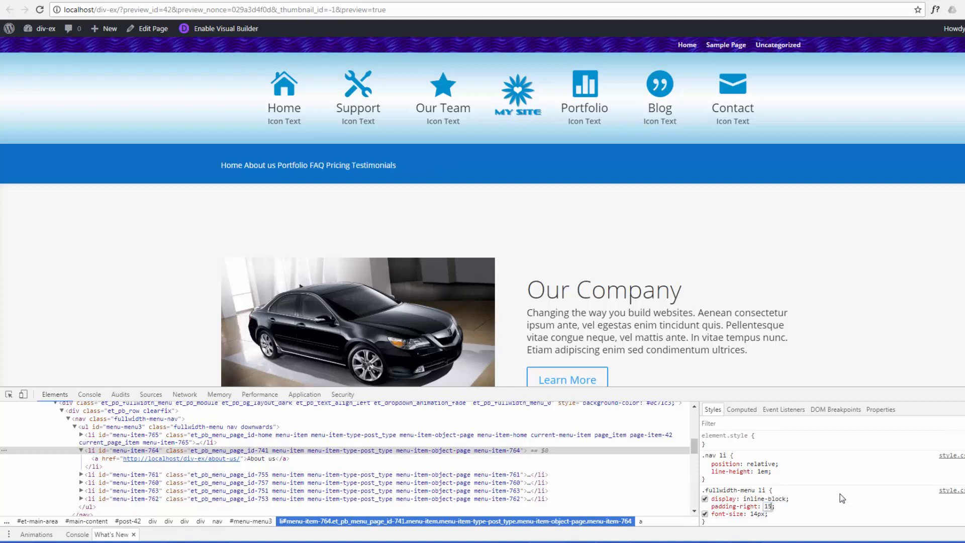
text(%)
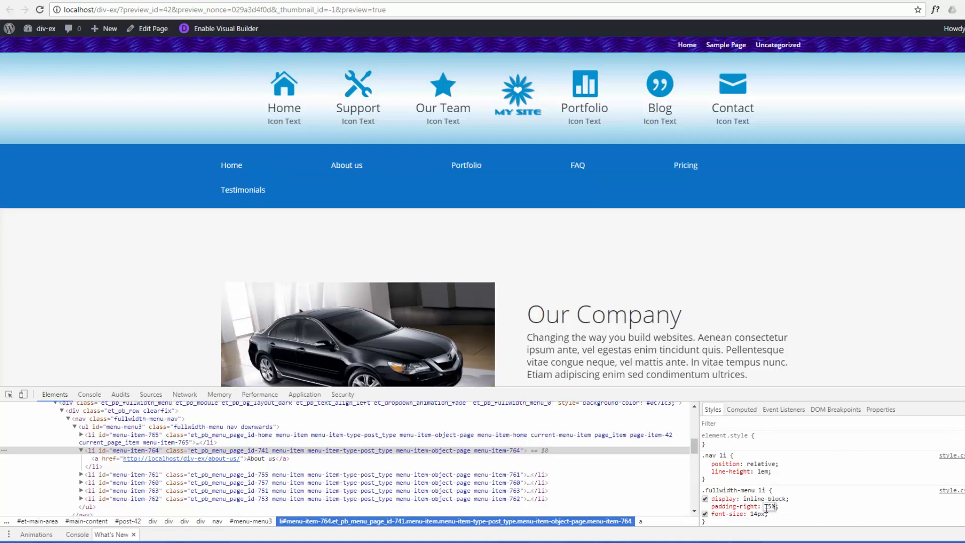
drag(768, 507, 761, 502)
text(10)
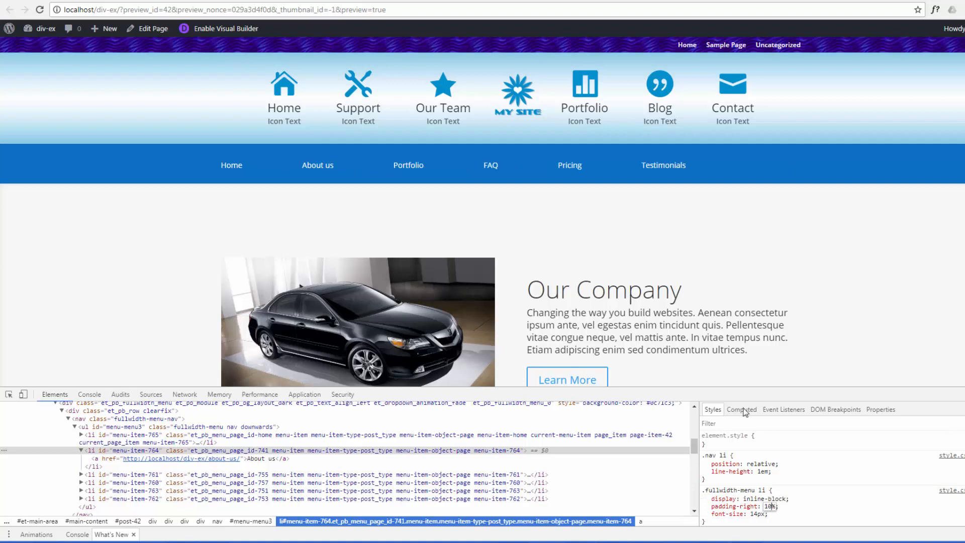
drag(769, 505, 771, 506)
text(2)
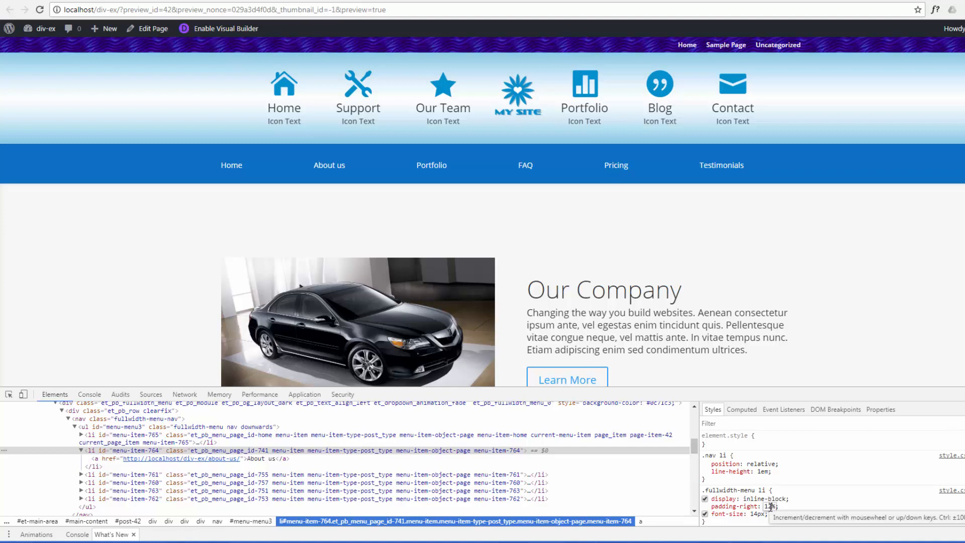
double_click(772, 507)
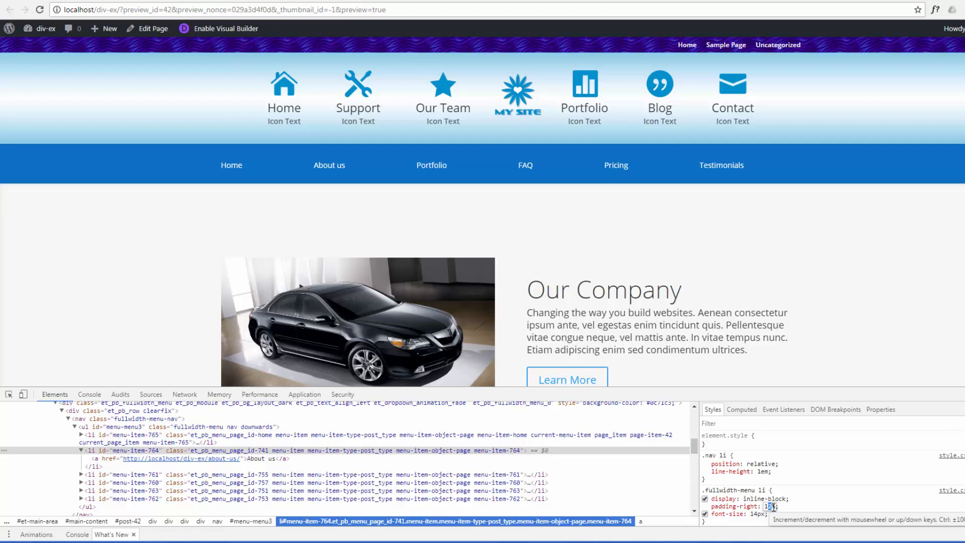
text(13)
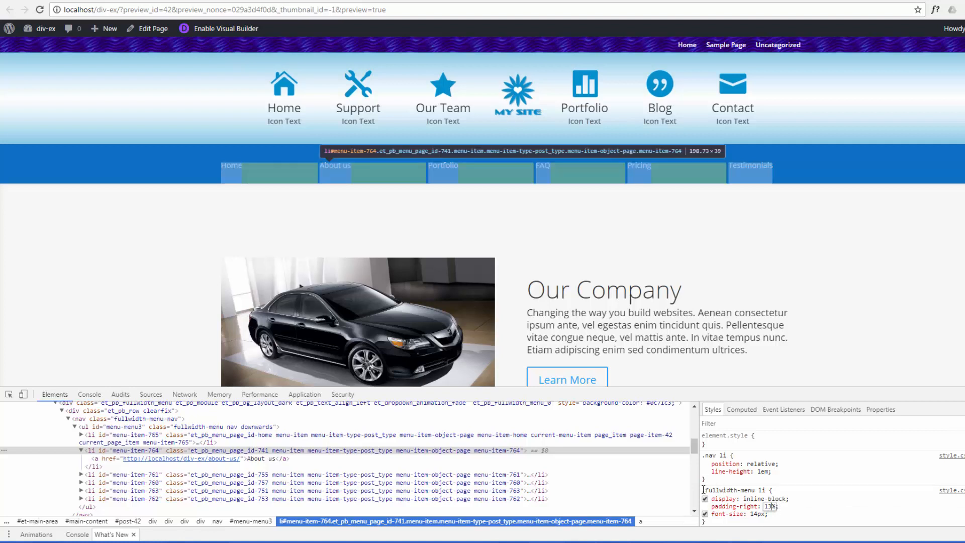
- Copy the .fullwidth-menu li rule through its padding-right line from the inspected styles into the blank Notepad document
drag(703, 490, 779, 507)
key(ctrl+c)
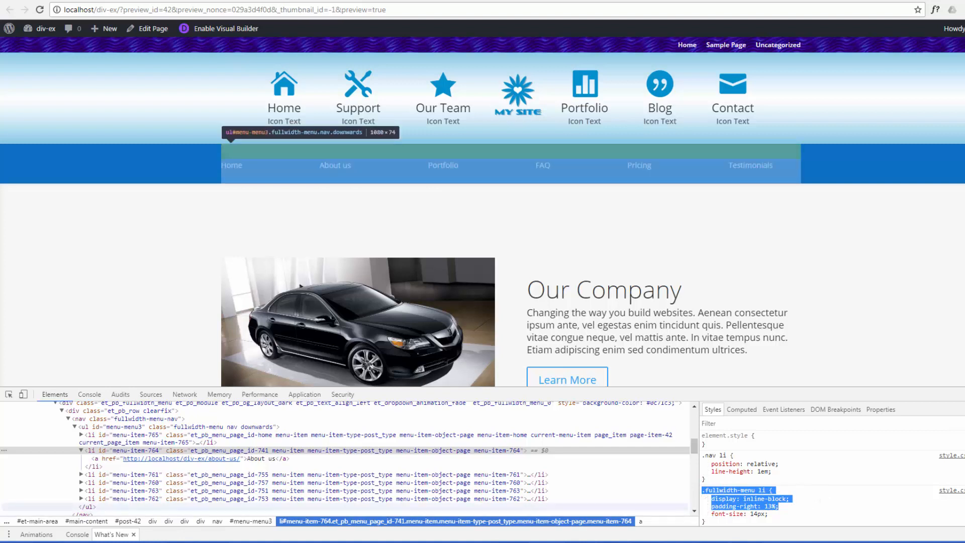
click(36, 542)
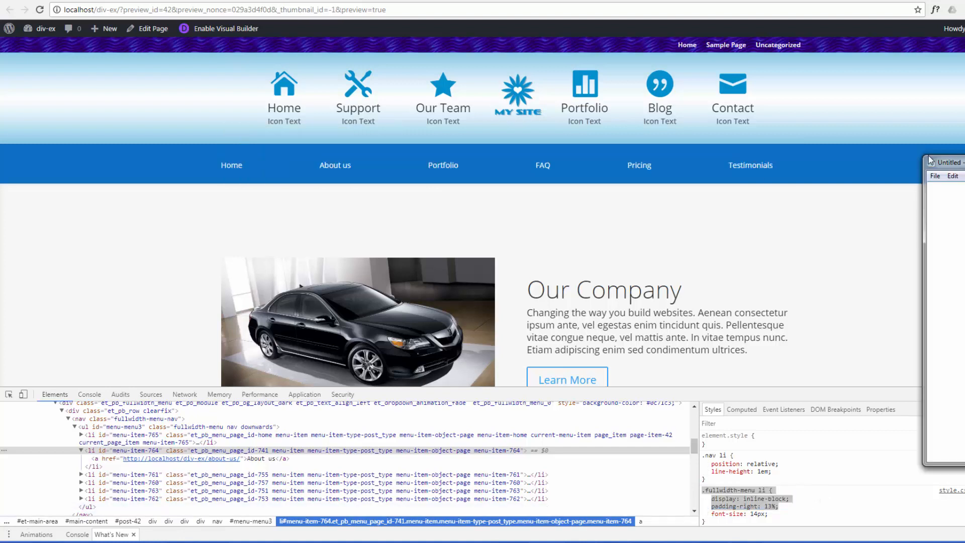
drag(931, 161, 248, 105)
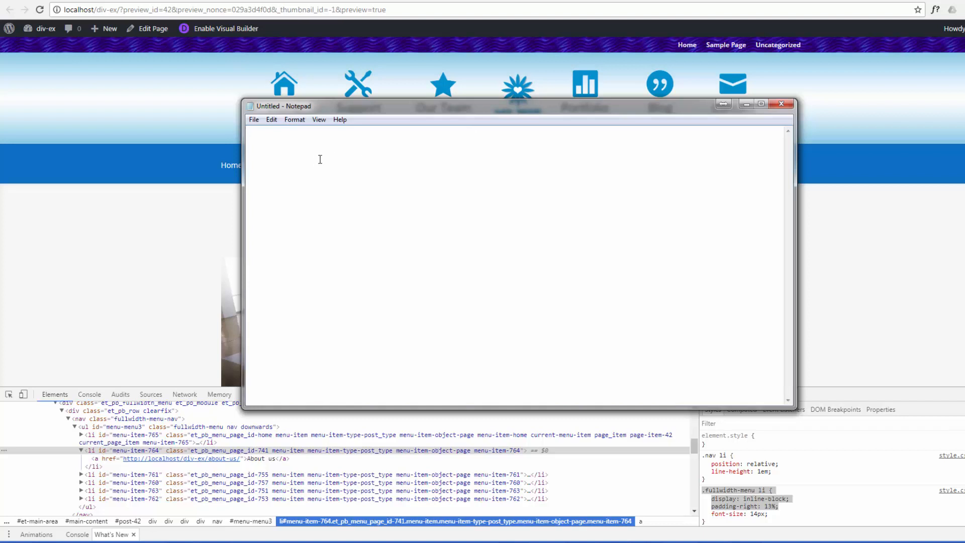
key(ctrl+v)
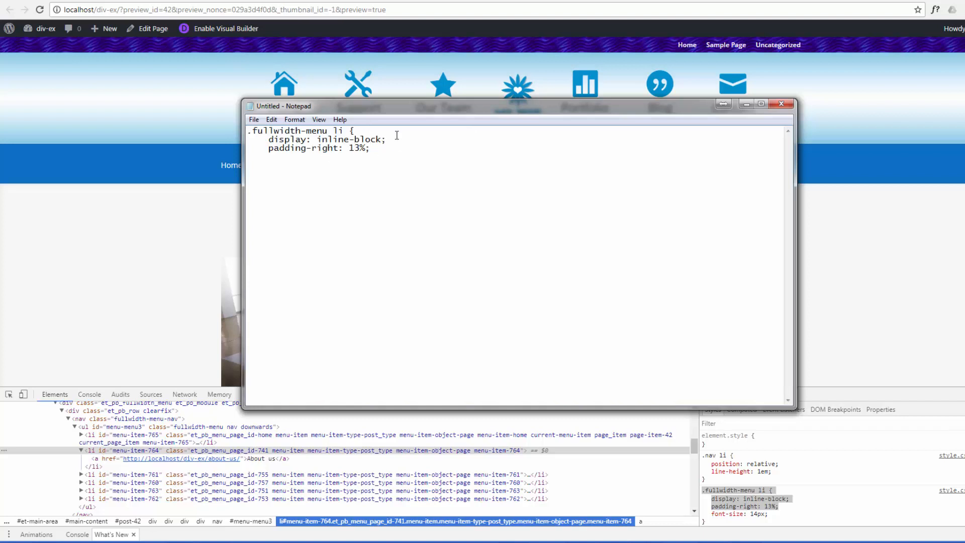
- Remove the display: inline-block line from the rule in Notepad, end it with a closing brace, and copy the whole rule
drag(369, 134, 388, 138)
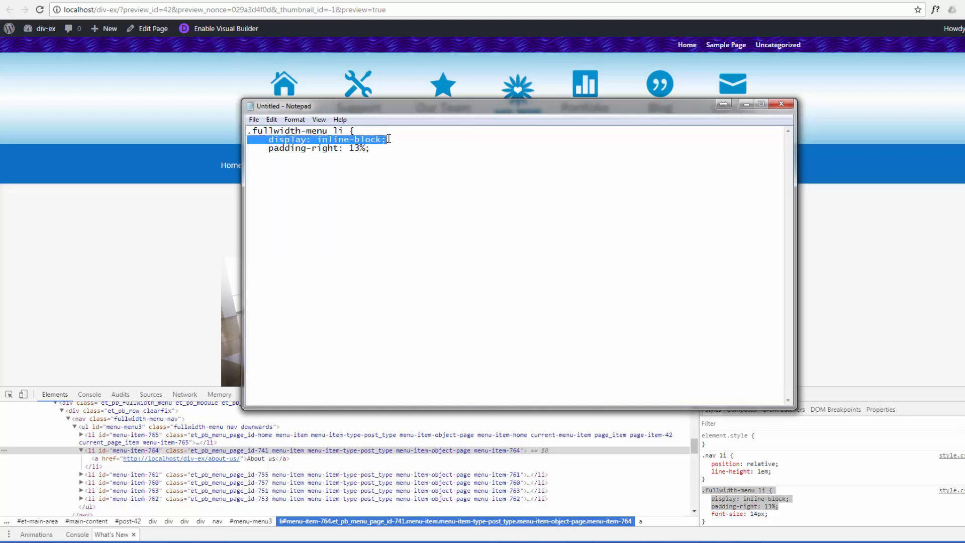
key(BackSpace)
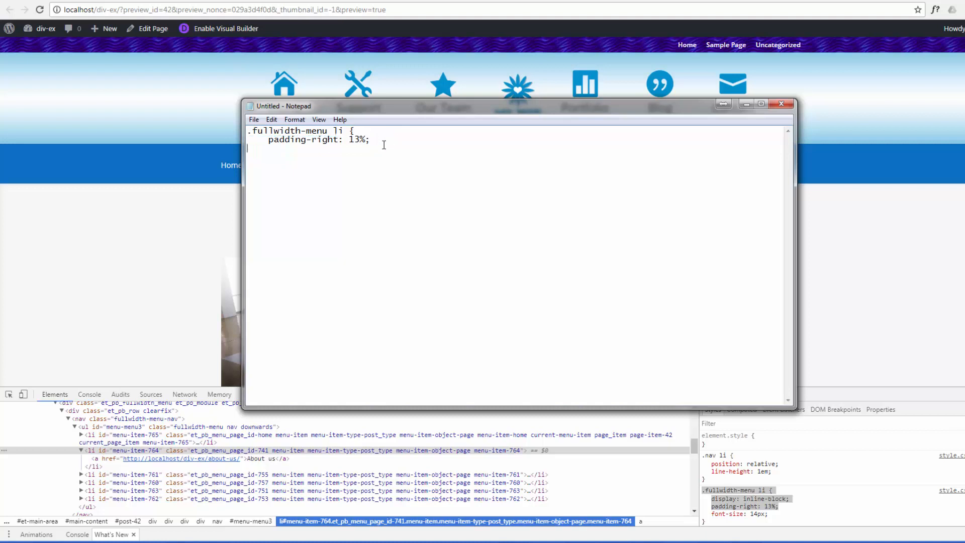
text(})
drag(248, 131, 271, 153)
key(ctrl+c)
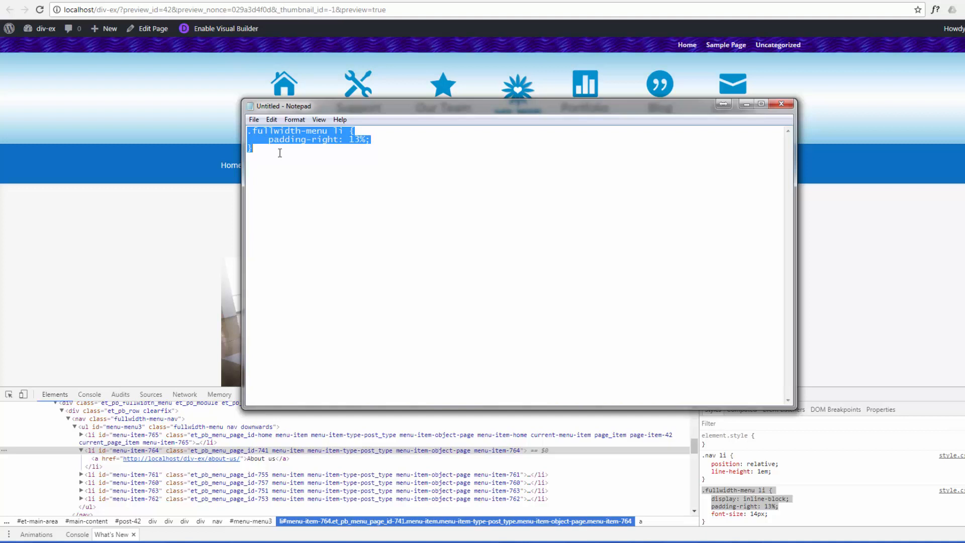
- In the Divi Theme Options custom CSS, add the comment /* Menu 3 */ above the Remove bottom bar comment
drag(414, 109, 964, 126)
click(706, 0)
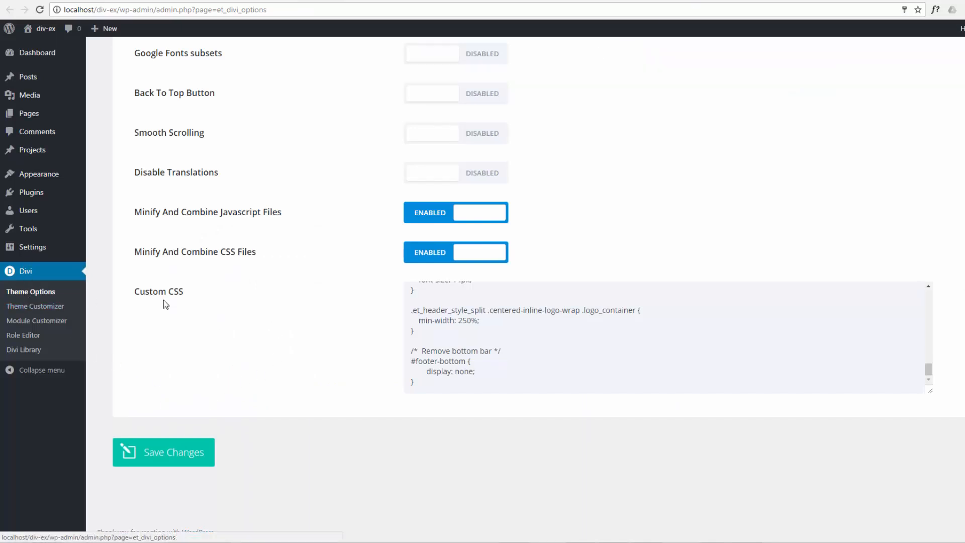
scroll(523, 360, up, 2)
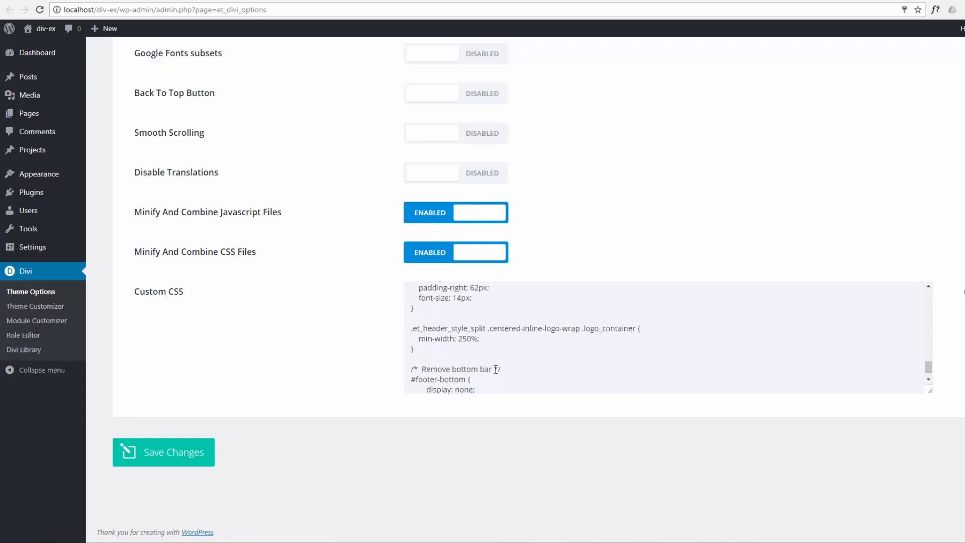
scroll(435, 376, down, 2)
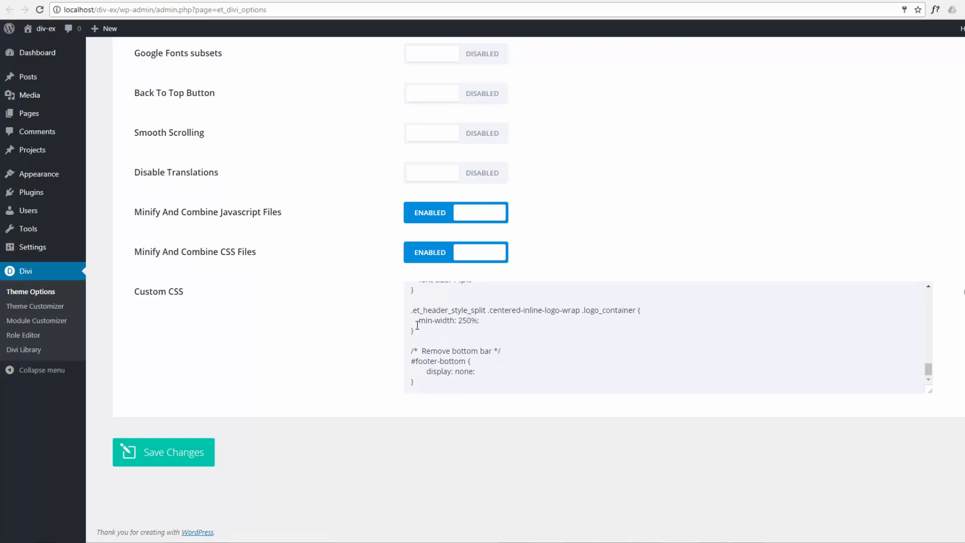
click(432, 333)
key(Return)
key(Return)
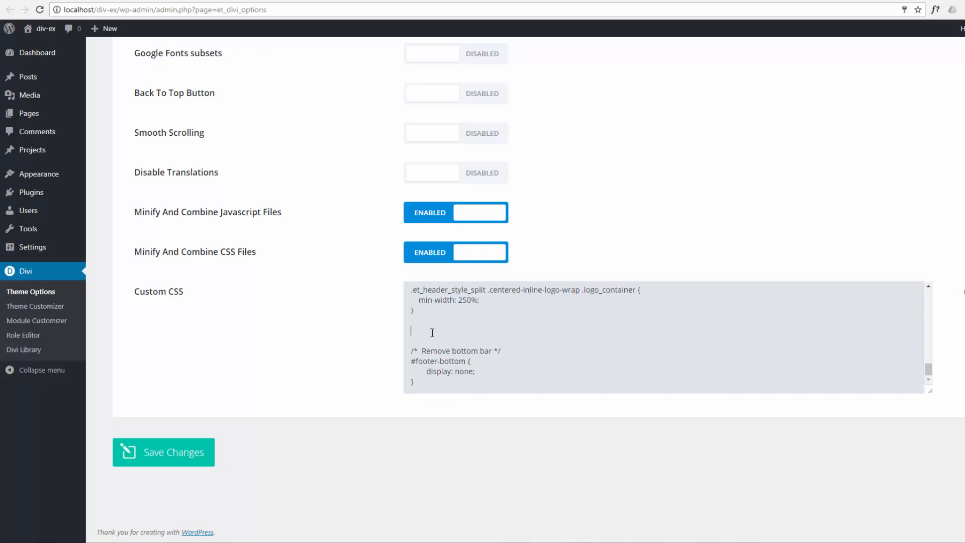
text(/**)
key(Left)
key(Left)
text(Menu 3)
key(Return)
key(Return)
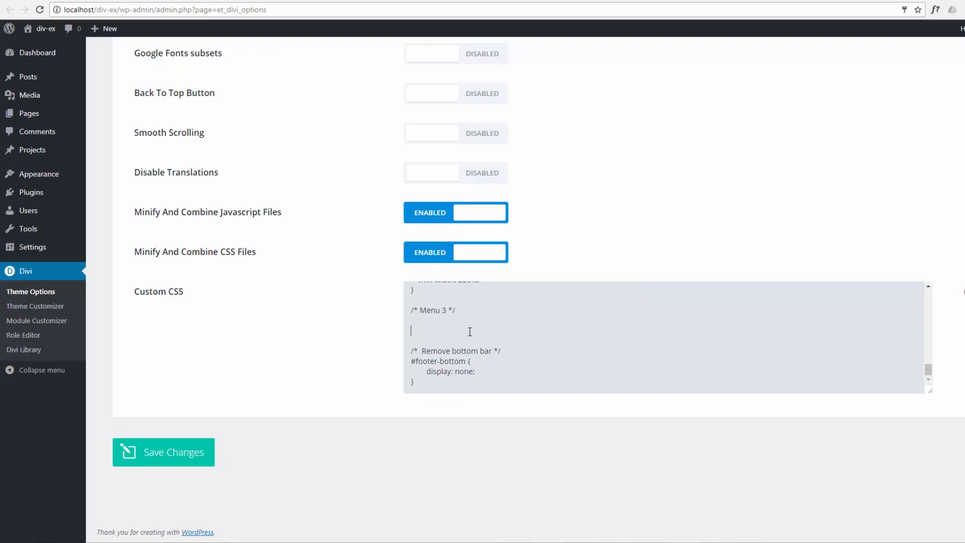
- Paste the copied .fullwidth-menu li rule with padding-right: 13% under the Menu 3 comment and save the theme options
key(ctrl+v)
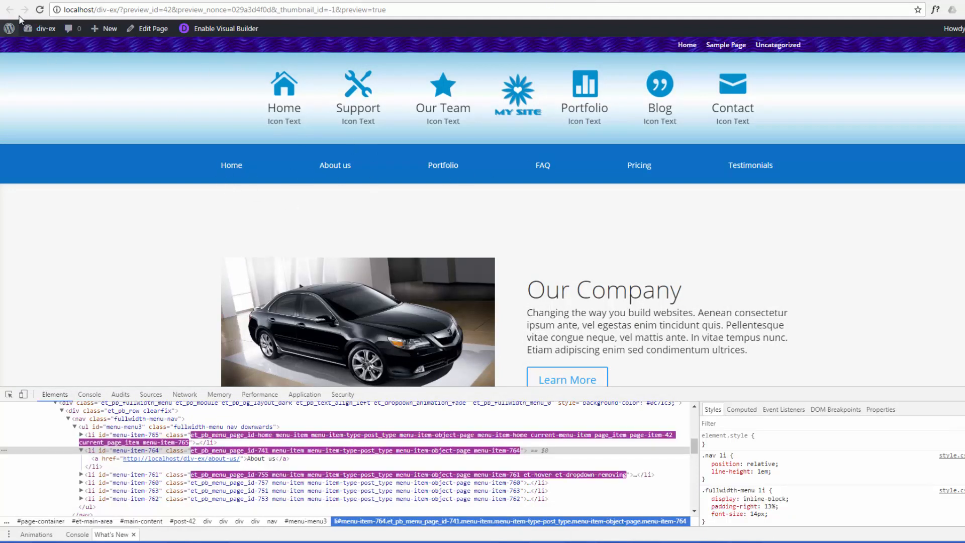
click(40, 10)
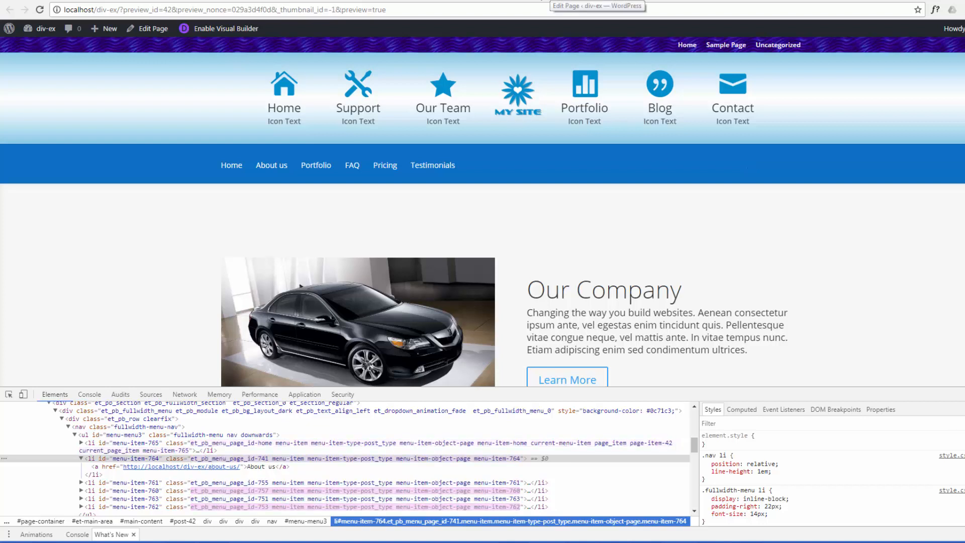
click(716, 1)
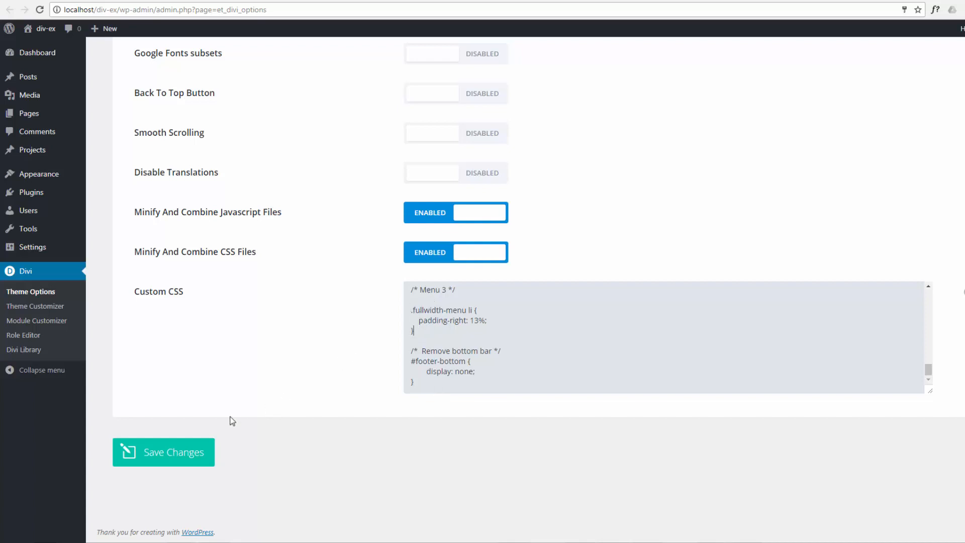
click(173, 451)
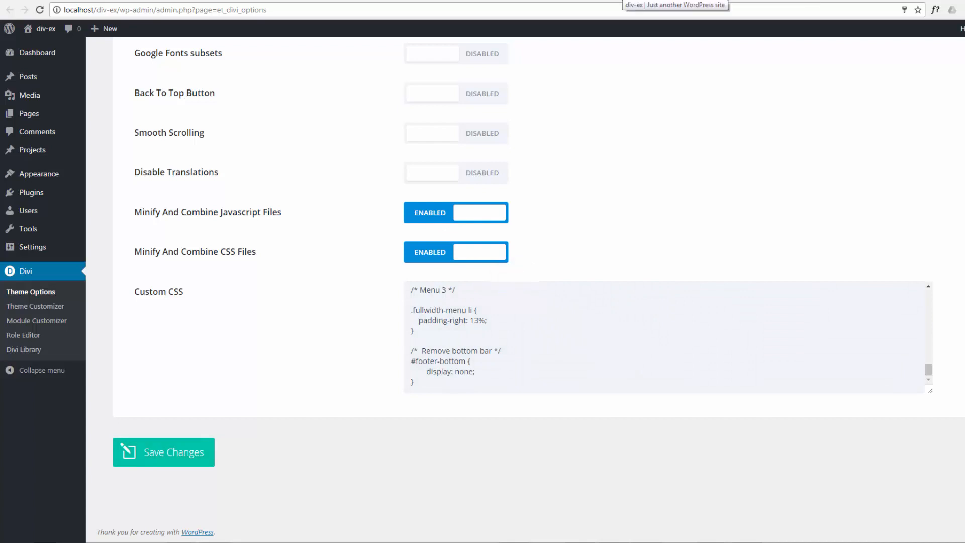
- Reload the home page preview, close the developer tools, and check how the menu bar behaves while scrolling
click(621, 0)
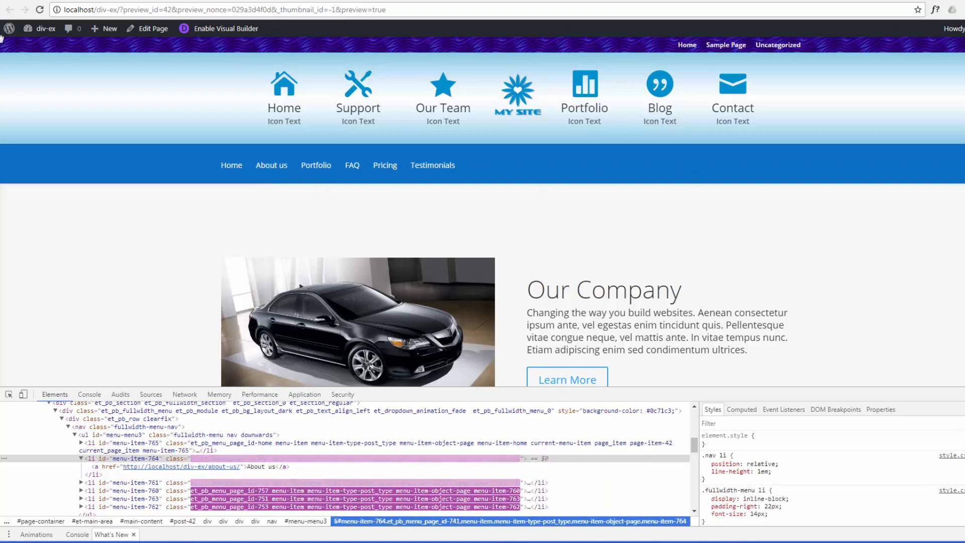
click(40, 9)
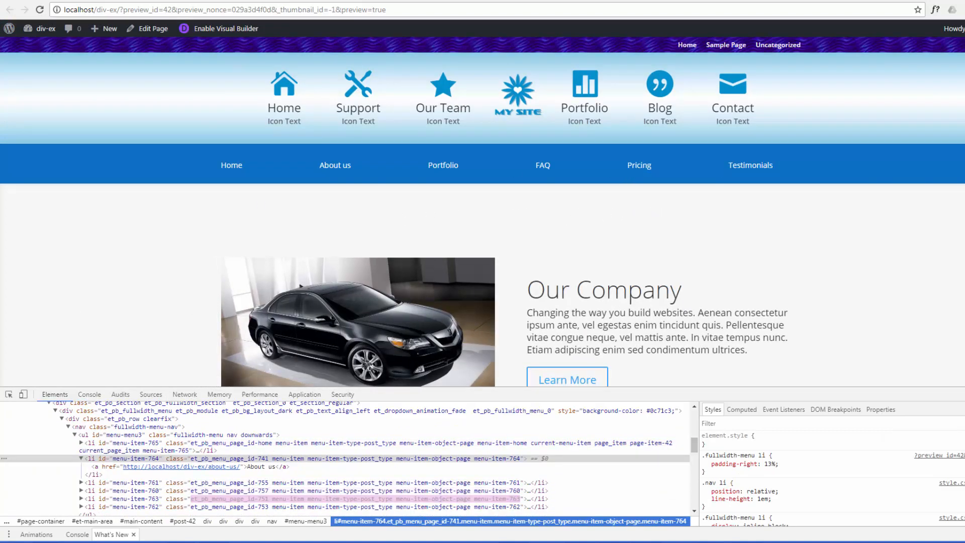
key(F12)
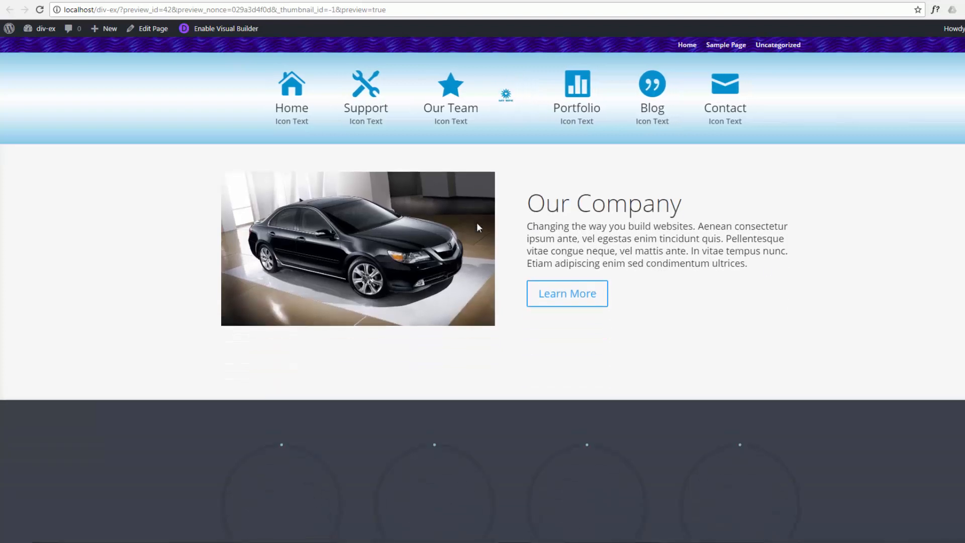
scroll(478, 219, down, 3)
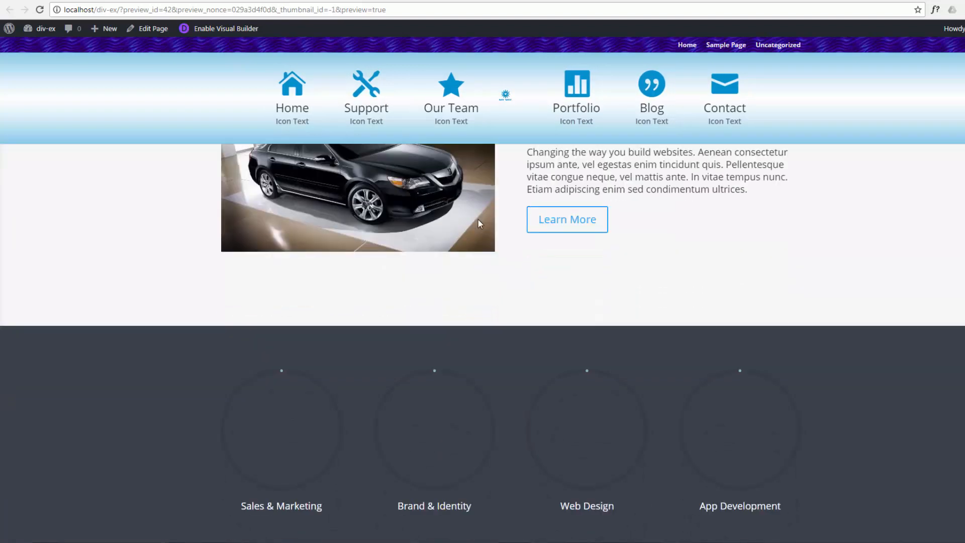
scroll(478, 219, up, 3)
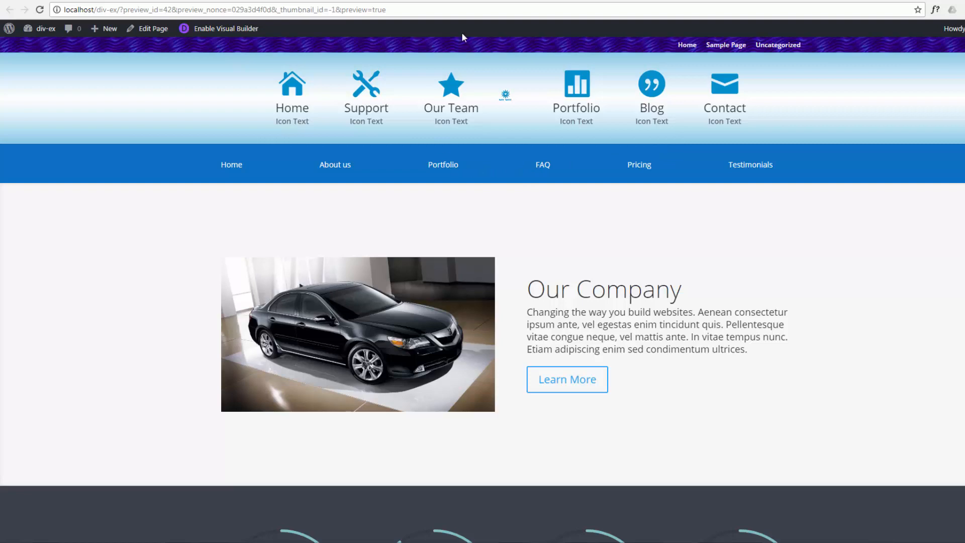
- Enter position:fixed; in the Main Element custom CSS of the Home page's Fullwidth Menu module
click(618, 2)
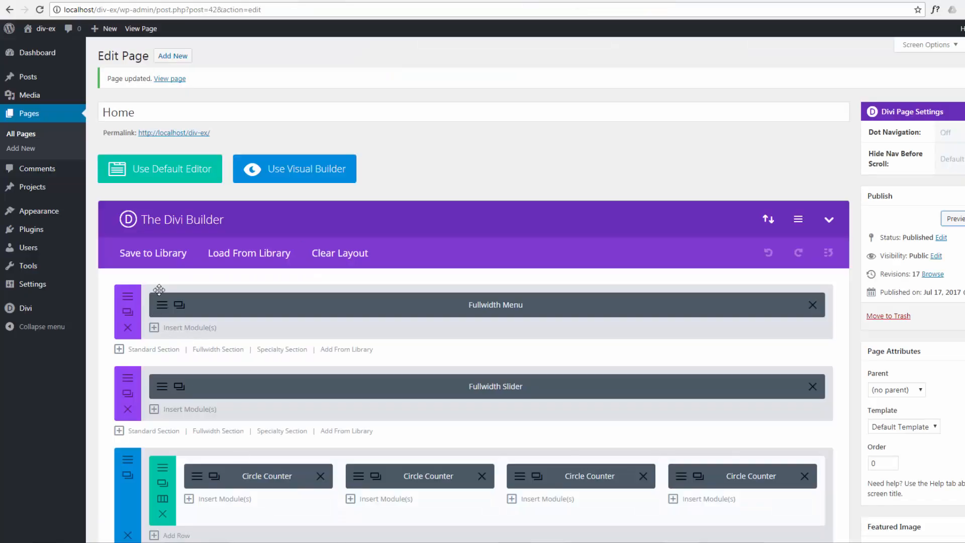
click(162, 308)
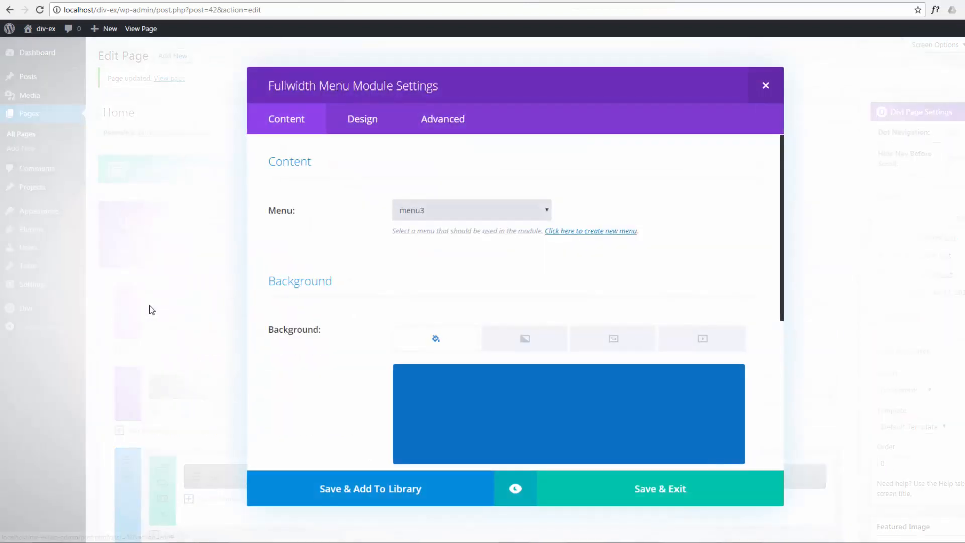
click(452, 124)
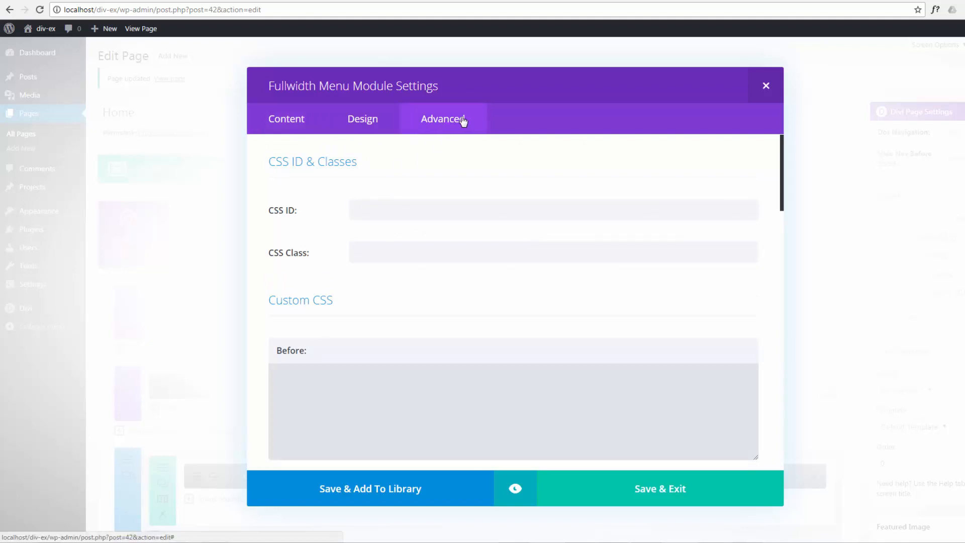
scroll(320, 221, down, 2)
scroll(319, 221, down, 3)
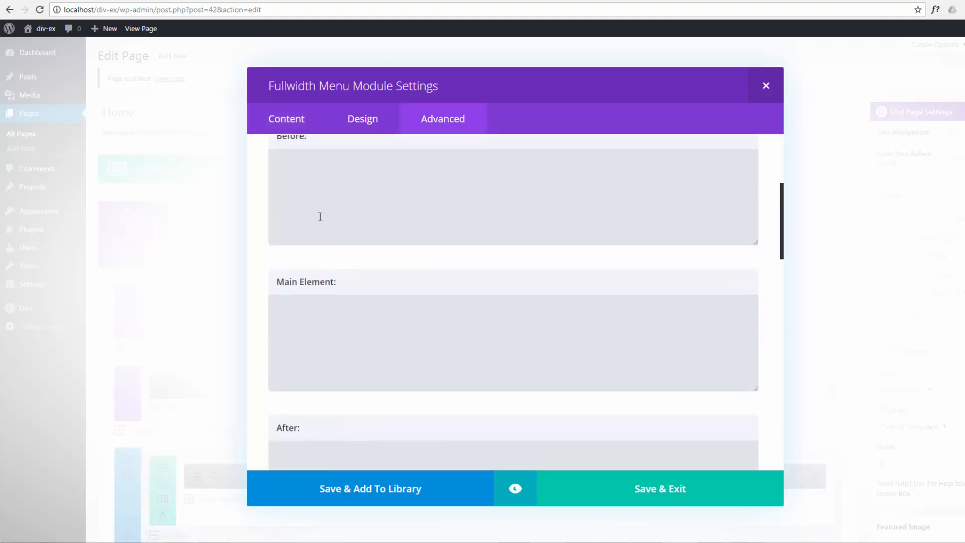
scroll(320, 213, down, 1)
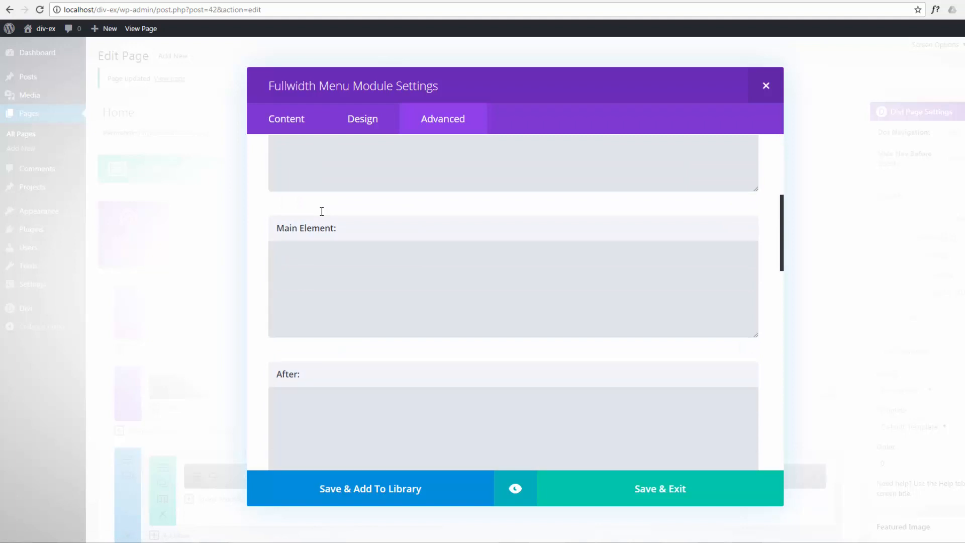
click(301, 259)
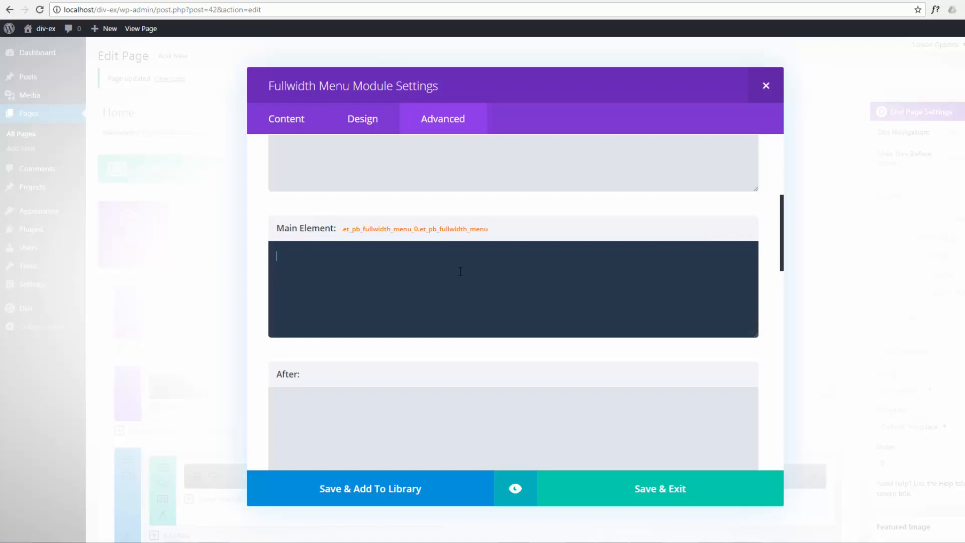
text(position:fixed;)
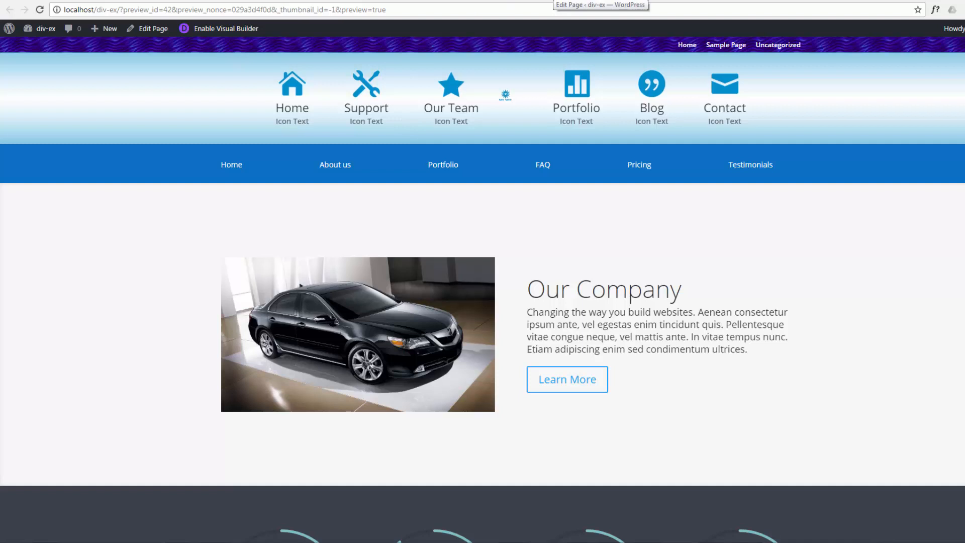
- Add top:250px, right:0, left:0 and z-index:99 to the Fullwidth Menu's Main Element CSS and save the module
click(552, 0)
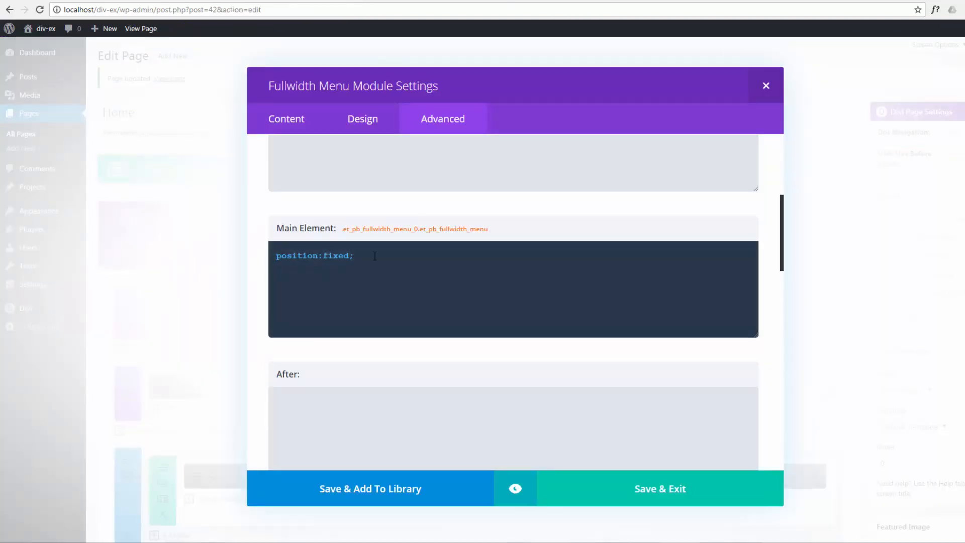
text(top)
text(:2)
text(50)
text(px)
text(;)
text(right)
text(:0)
text(;)
key(Return)
text(left)
text(:0)
text(z)
text(-index)
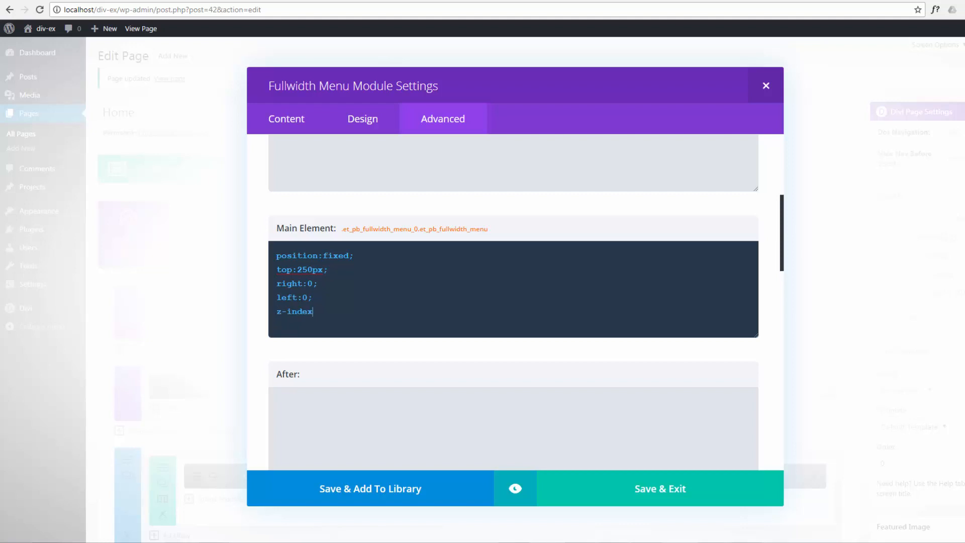
text(:99;)
click(663, 490)
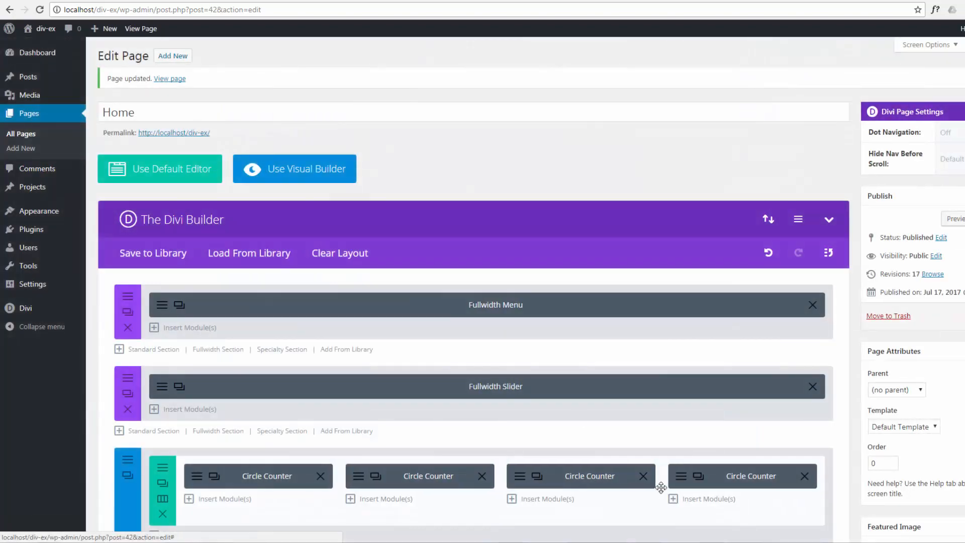
- Update the Home page, preview it, and check the fixed menu bar's position while scrolling
click(964, 316)
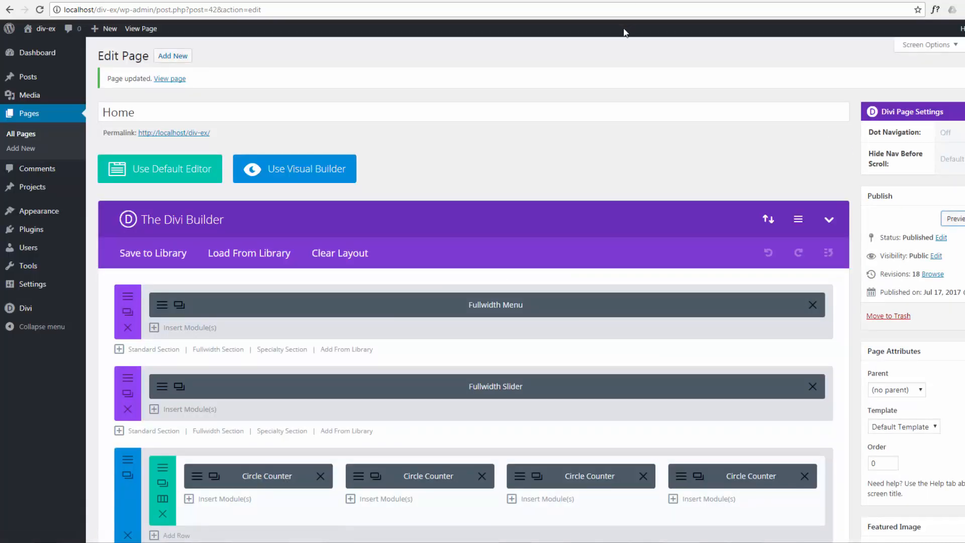
click(201, 0)
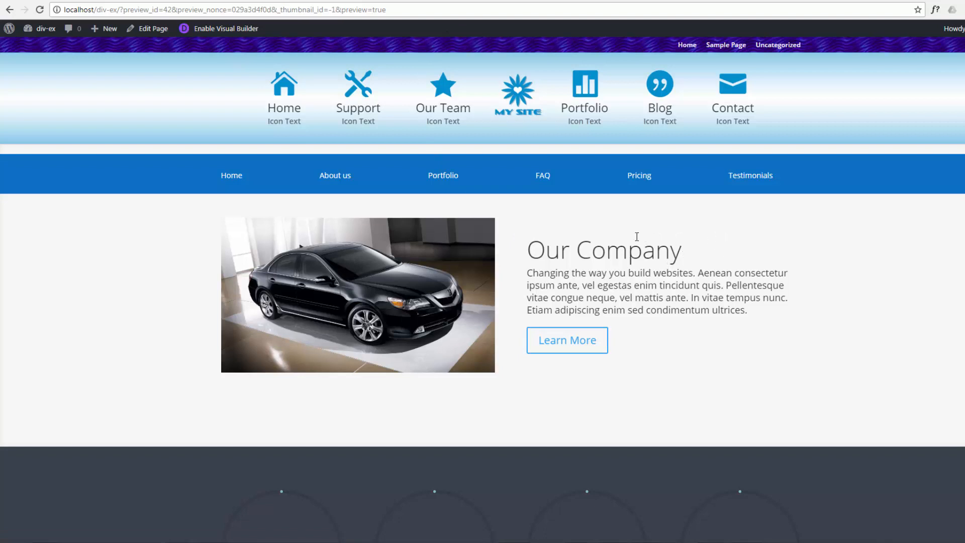
scroll(637, 237, down, 1)
scroll(636, 236, down, 8)
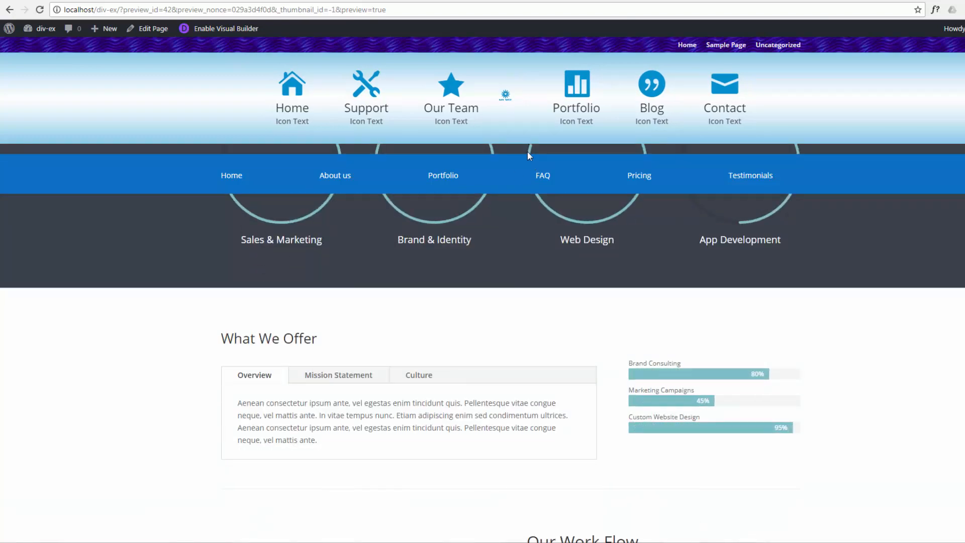
scroll(558, 178, up, 8)
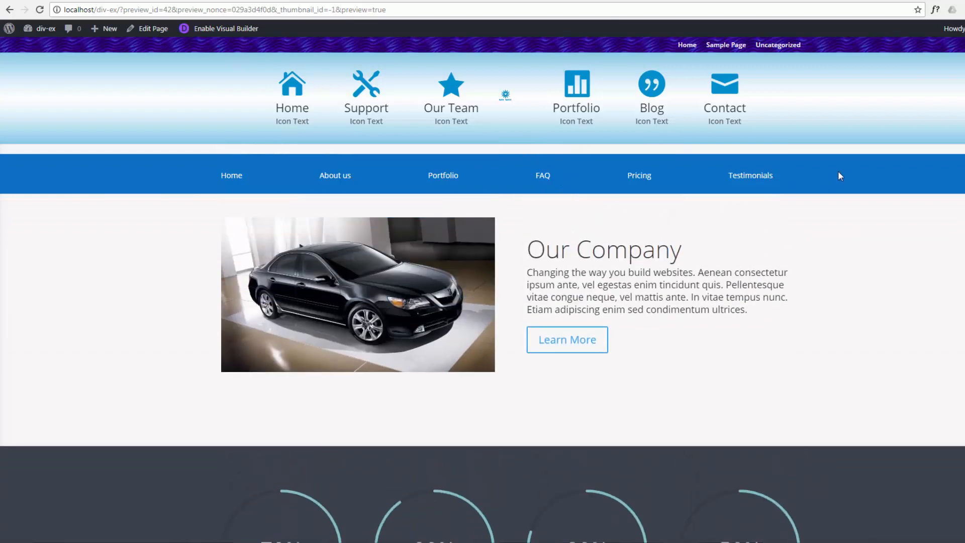
- Inspect the blue fullwidth menu bar in the preview and set its top offset to 240px in the live styles
right_click(839, 176)
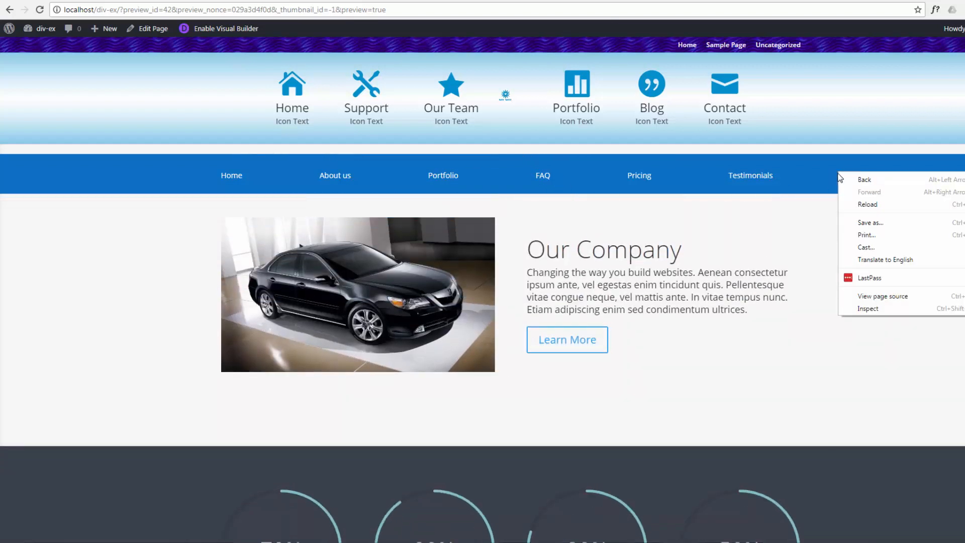
click(879, 311)
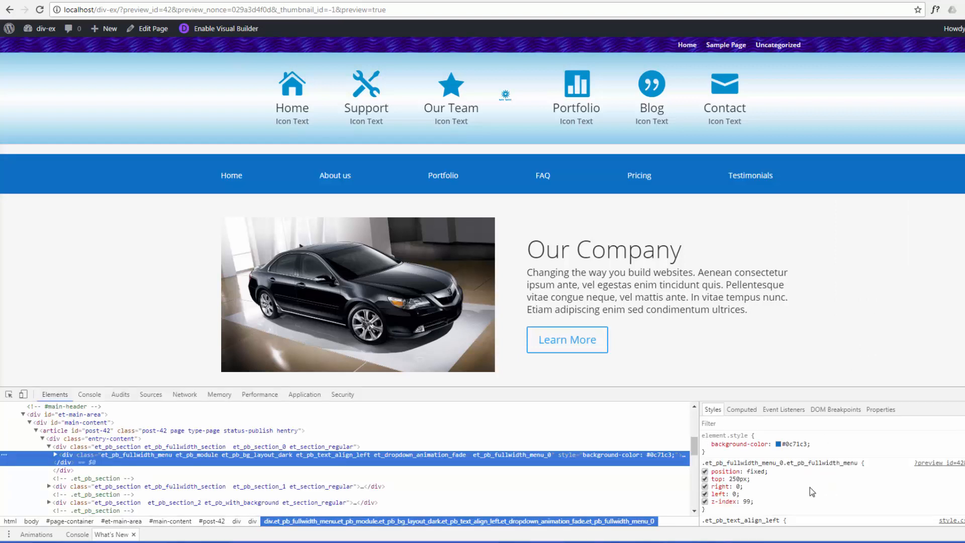
click(735, 479)
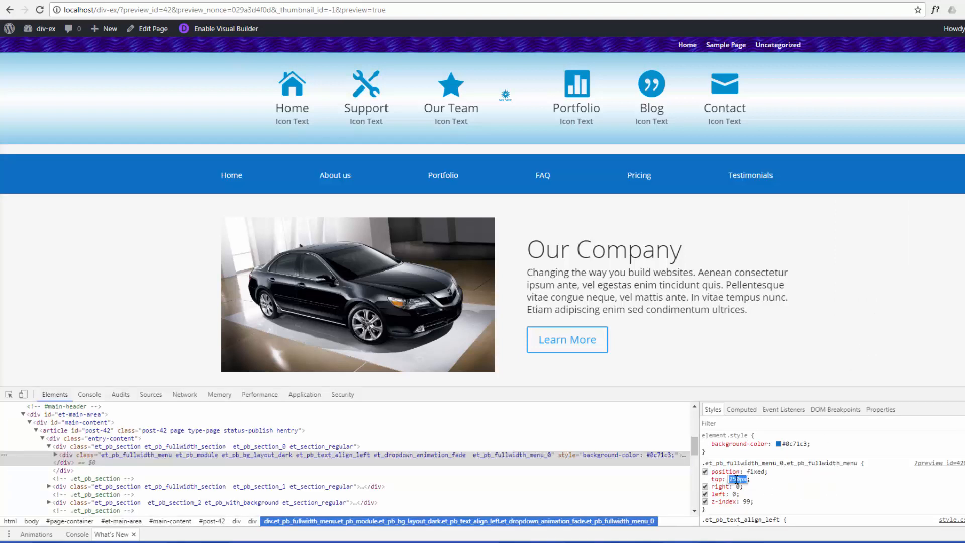
drag(736, 479, 733, 479)
text(4)
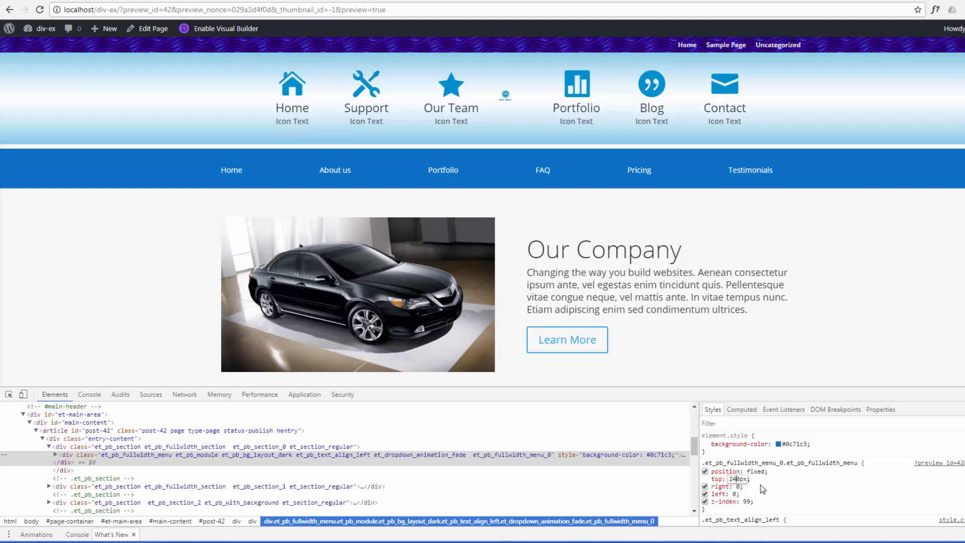
- Reselect the fullwidth menu element in the inspector and set its top offset to 235px in the live styles
right_click(797, 165)
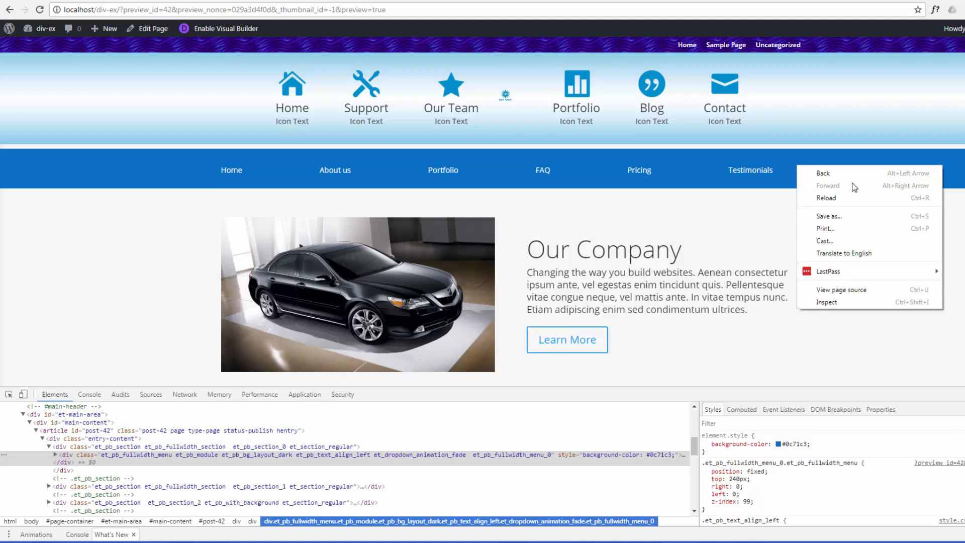
right_click(864, 159)
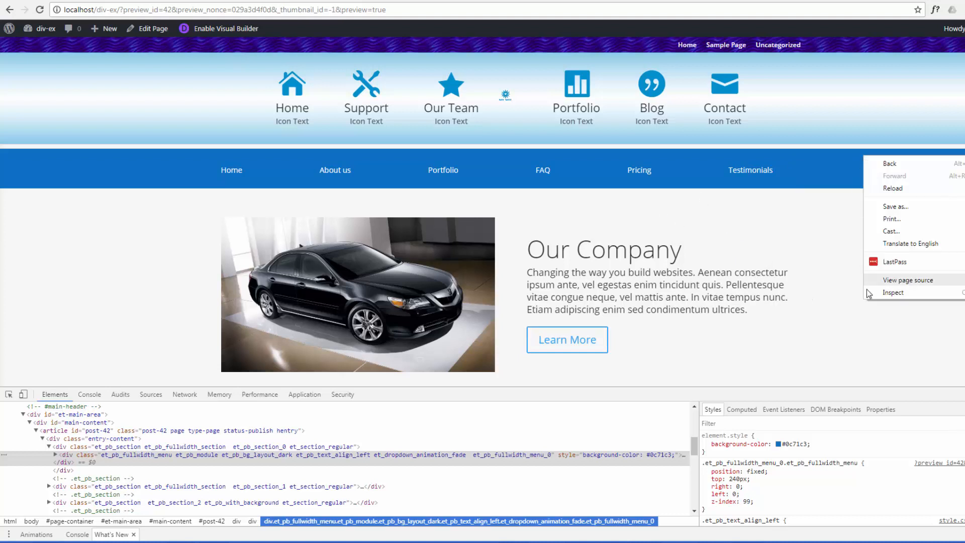
right_click(424, 288)
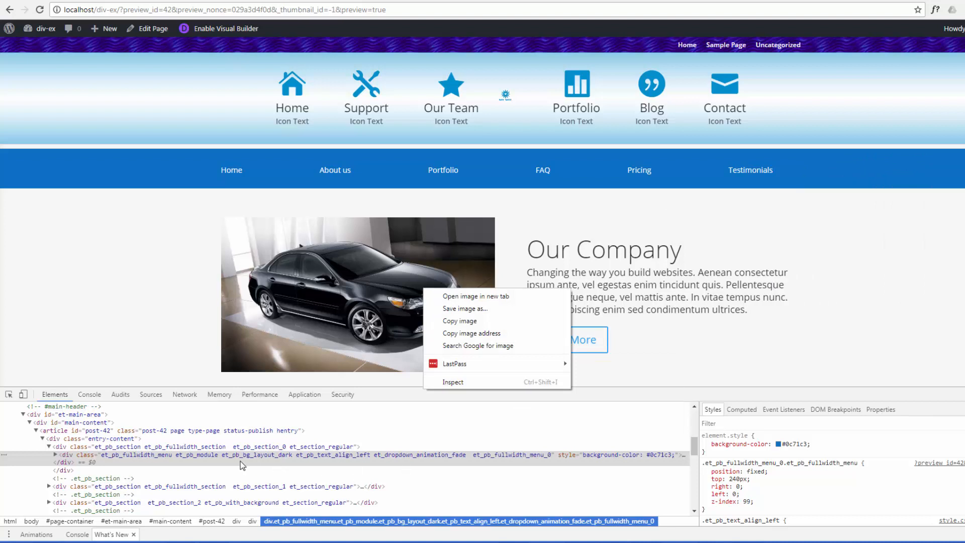
click(230, 461)
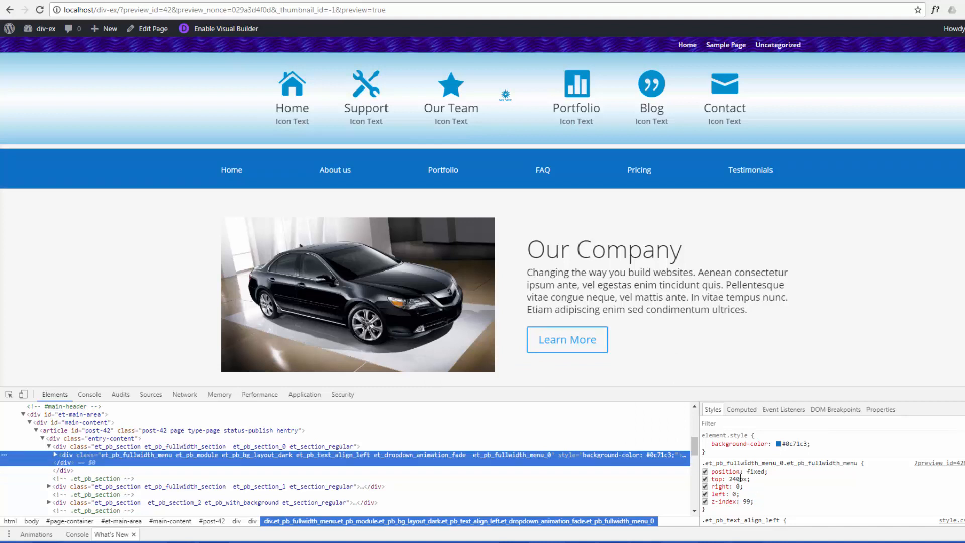
click(737, 479)
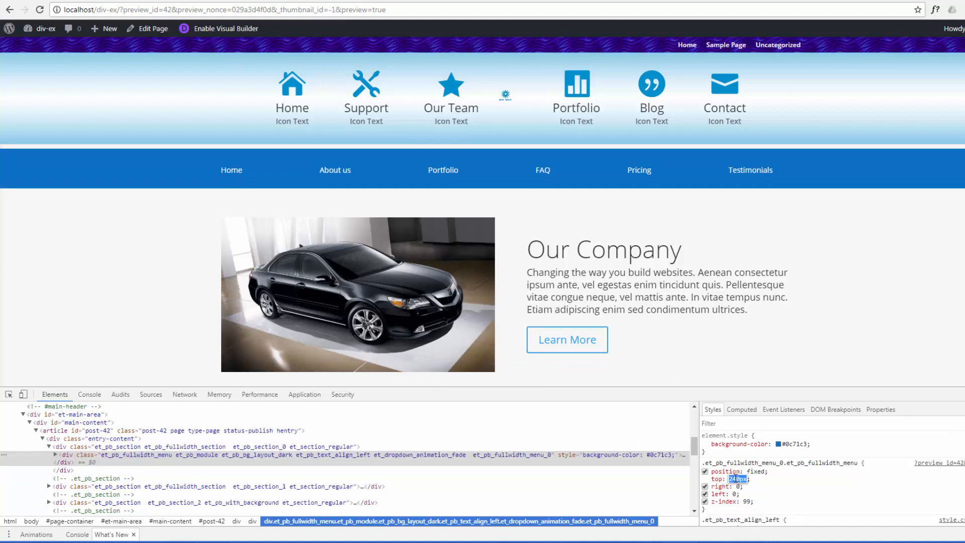
drag(736, 478, 733, 479)
text(35)
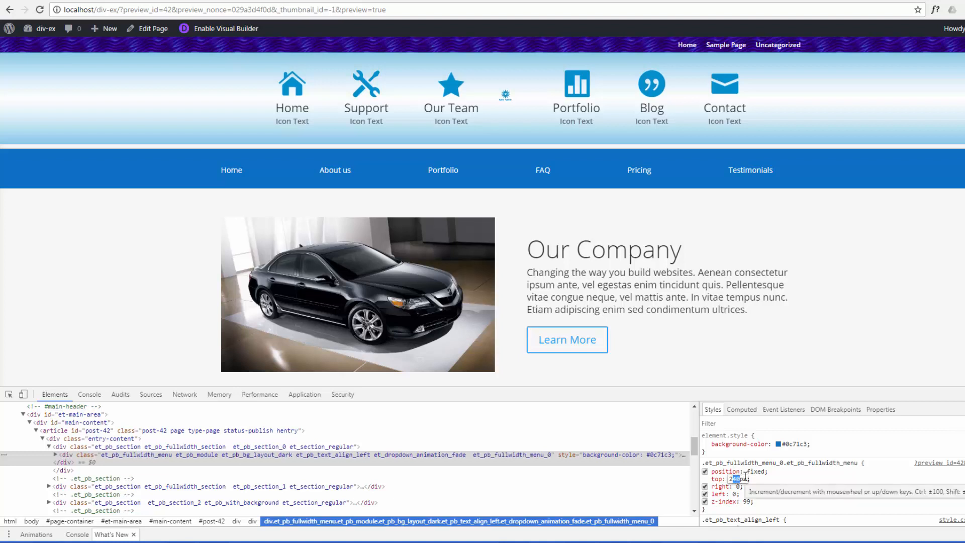
key(Tab)
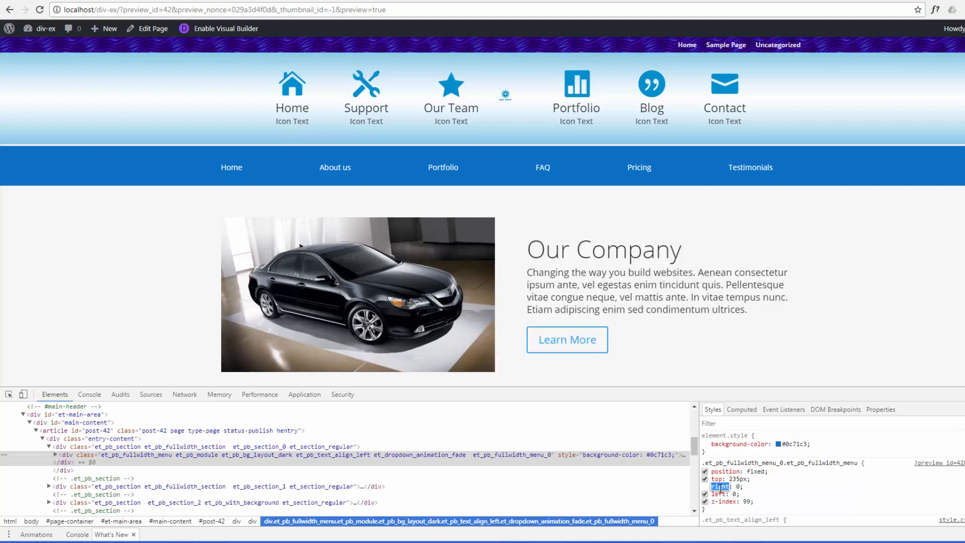
- Set the fullwidth menu's top offset to 230px in the live styles
click(736, 479)
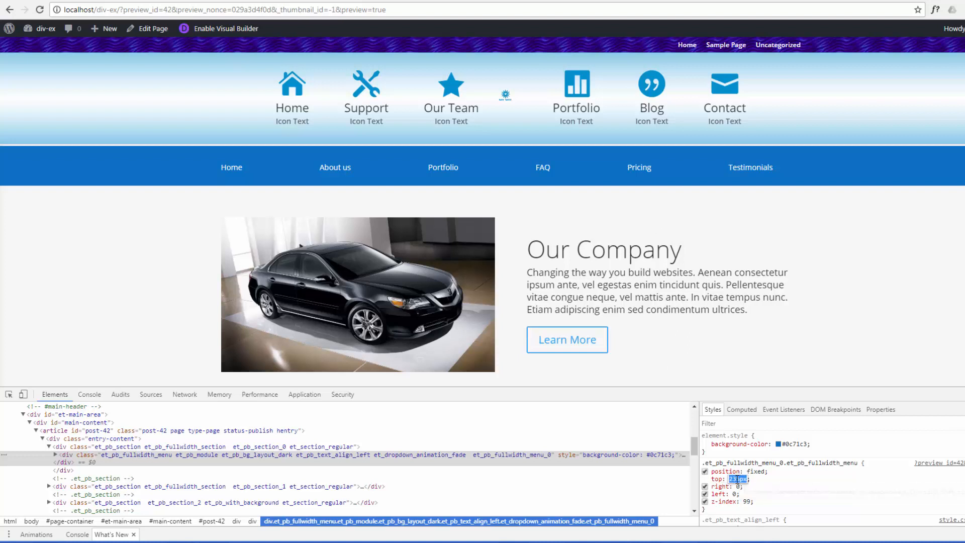
click(737, 479)
drag(736, 479, 740, 479)
text(0)
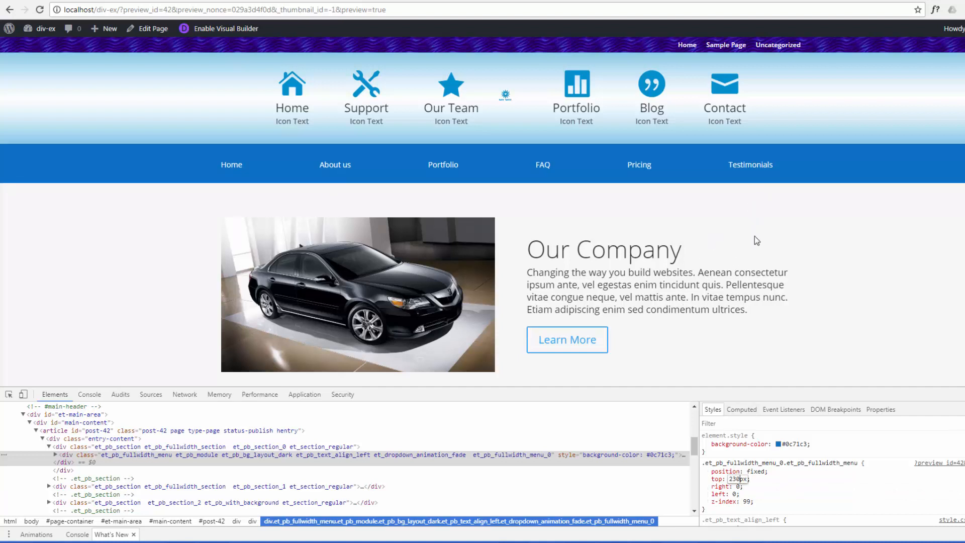
- In the Home page editor, set top to 230px in the Fullwidth Menu's Main Element custom CSS and save the module
click(560, 0)
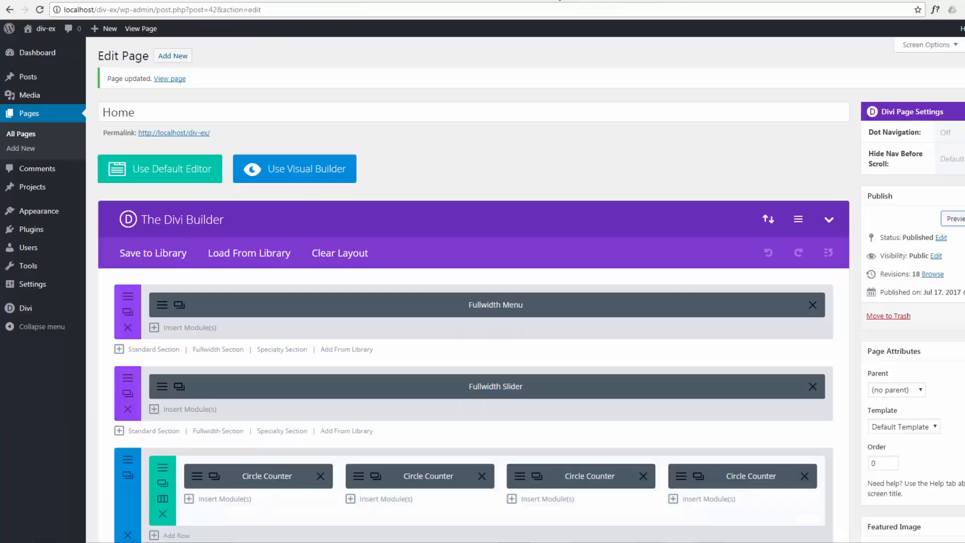
click(160, 305)
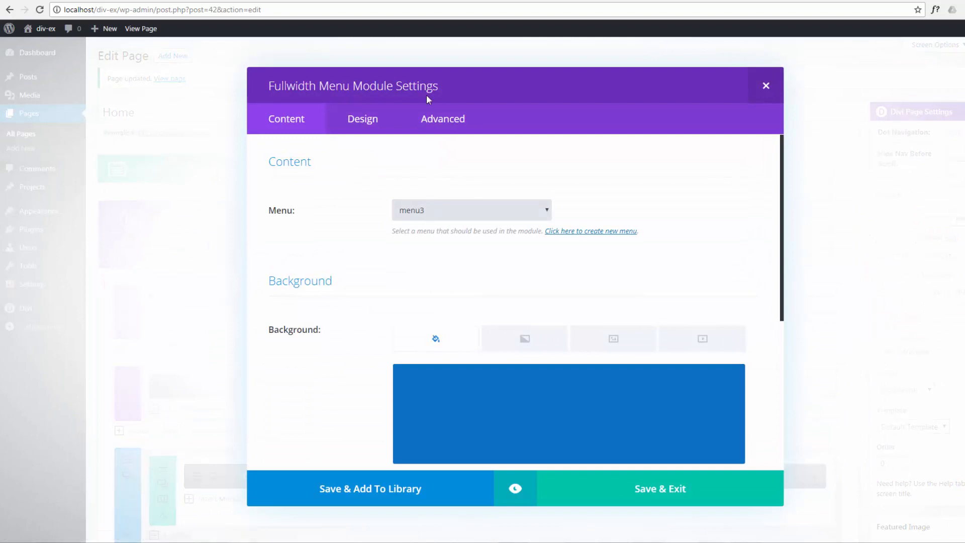
click(371, 120)
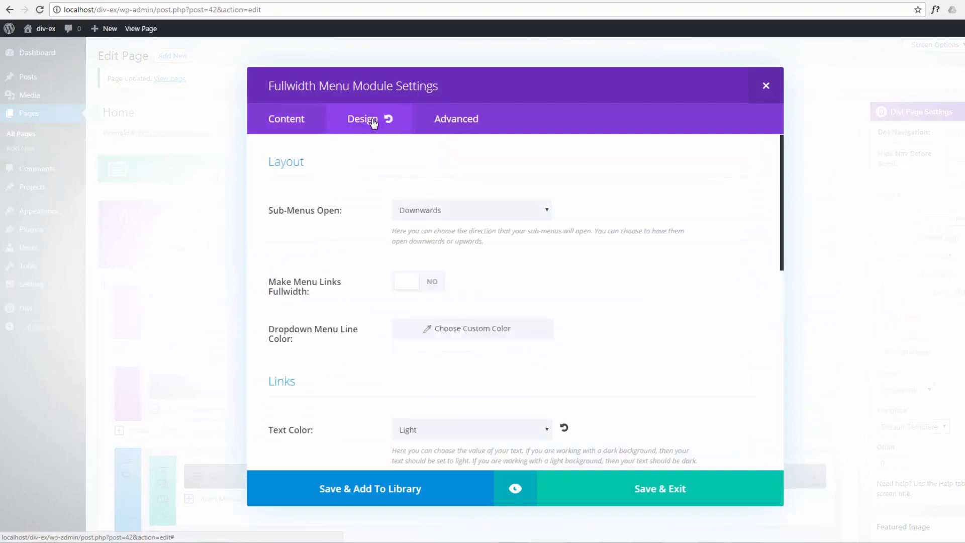
scroll(376, 356, down, 3)
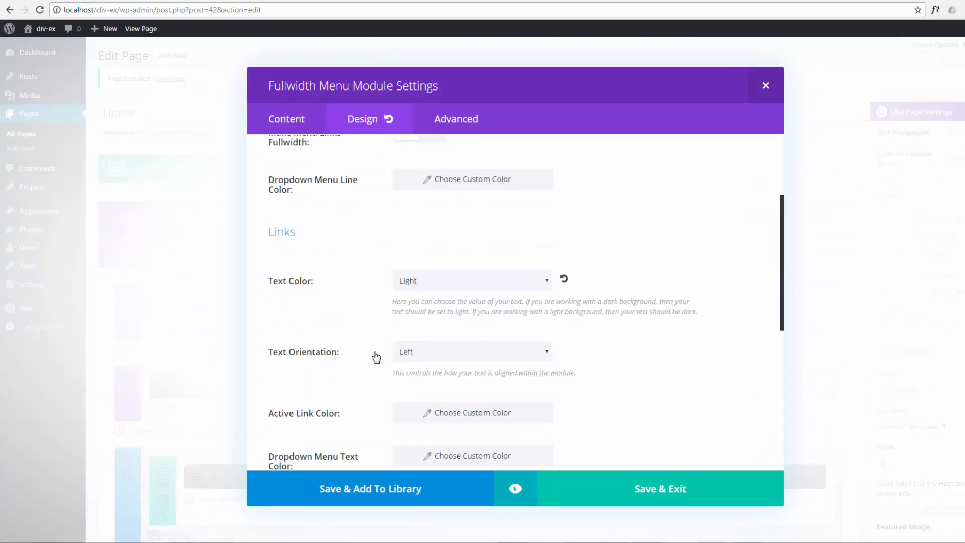
scroll(376, 357, down, 2)
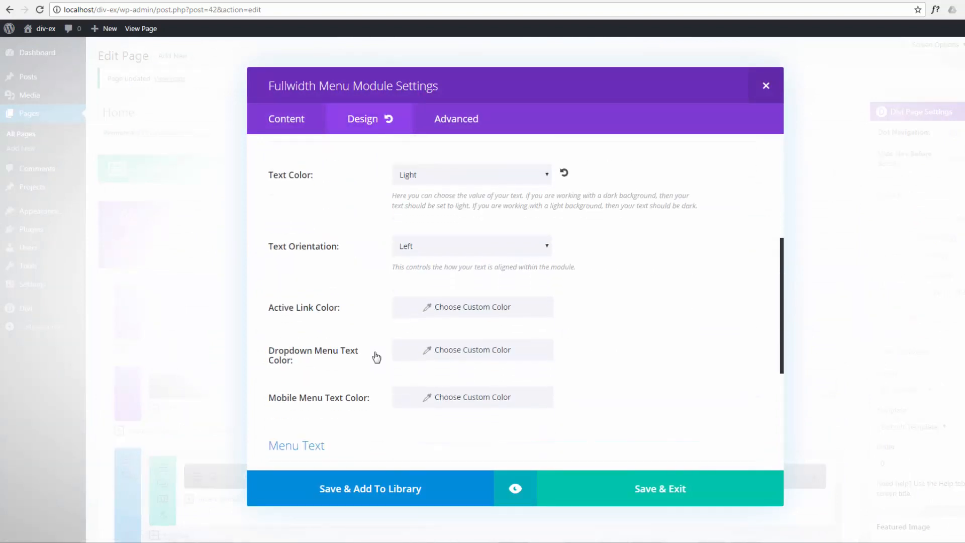
click(452, 125)
scroll(364, 213, down, 5)
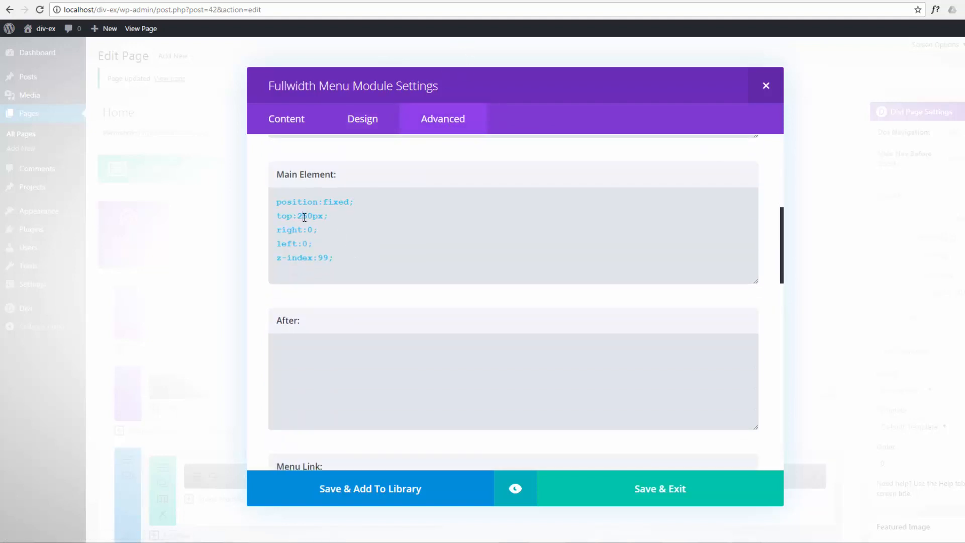
click(304, 217)
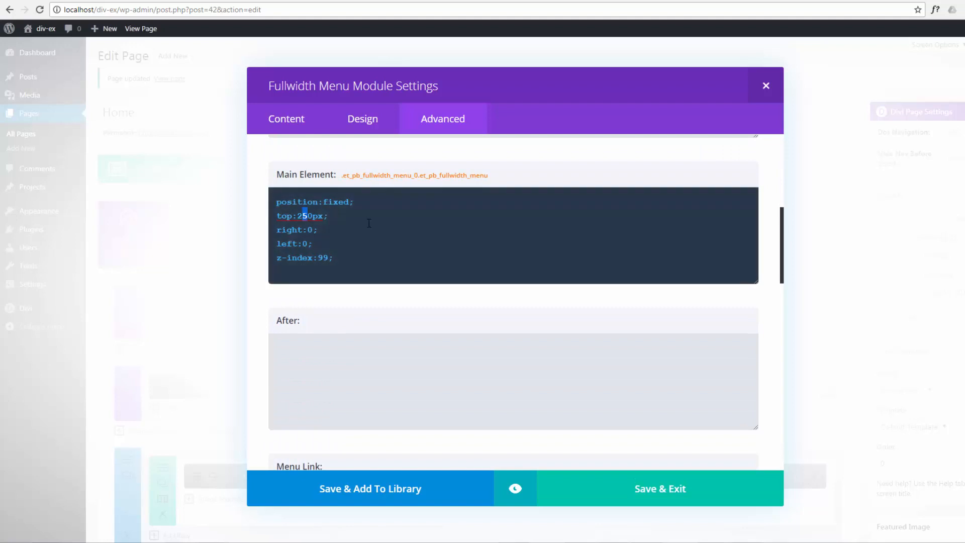
text(3)
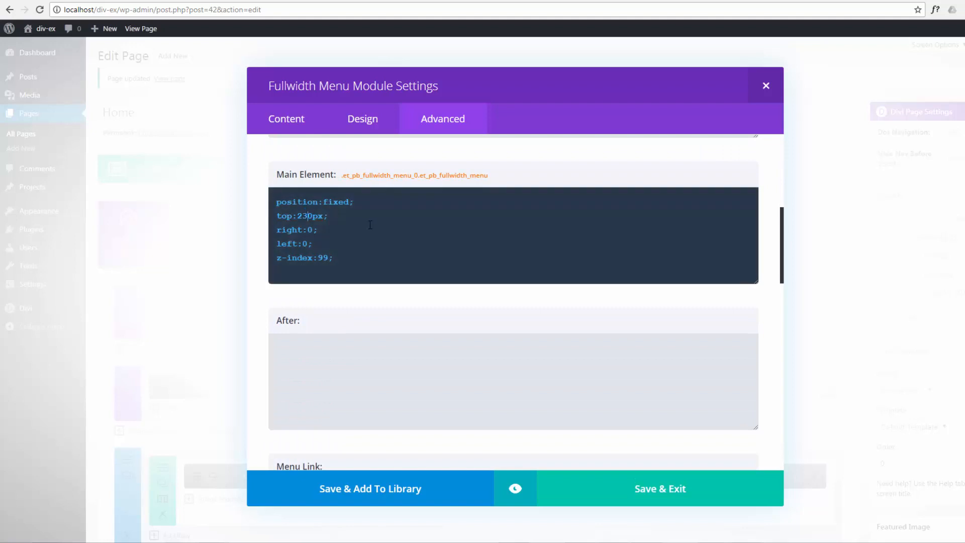
click(628, 495)
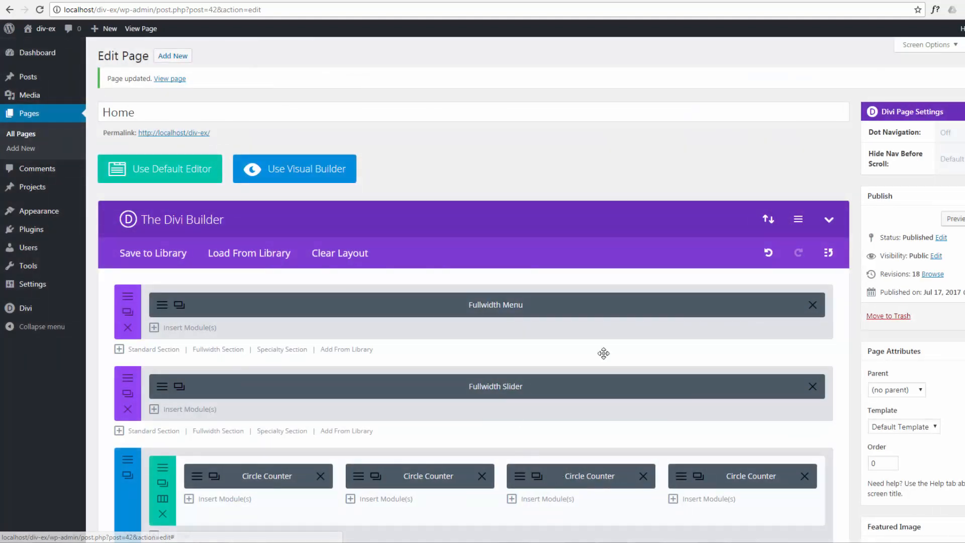
- Update and preview the Home page, check the repositioned menu bar while scrolling, and close the developer tools
click(964, 315)
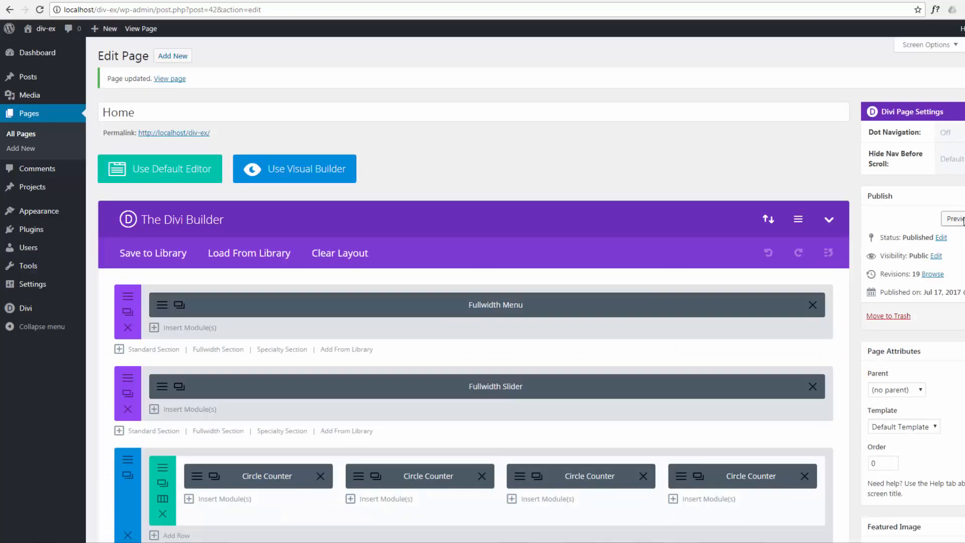
click(961, 220)
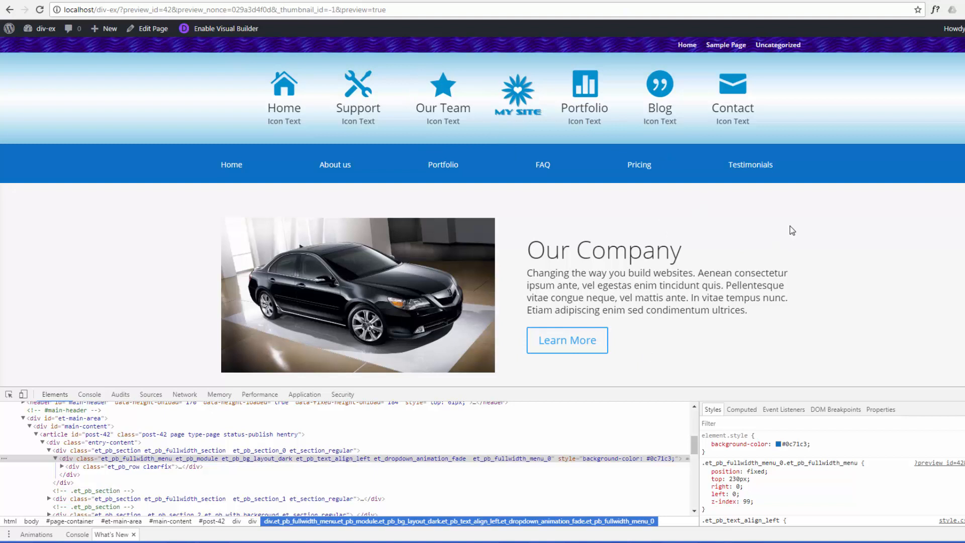
scroll(792, 230, down, 5)
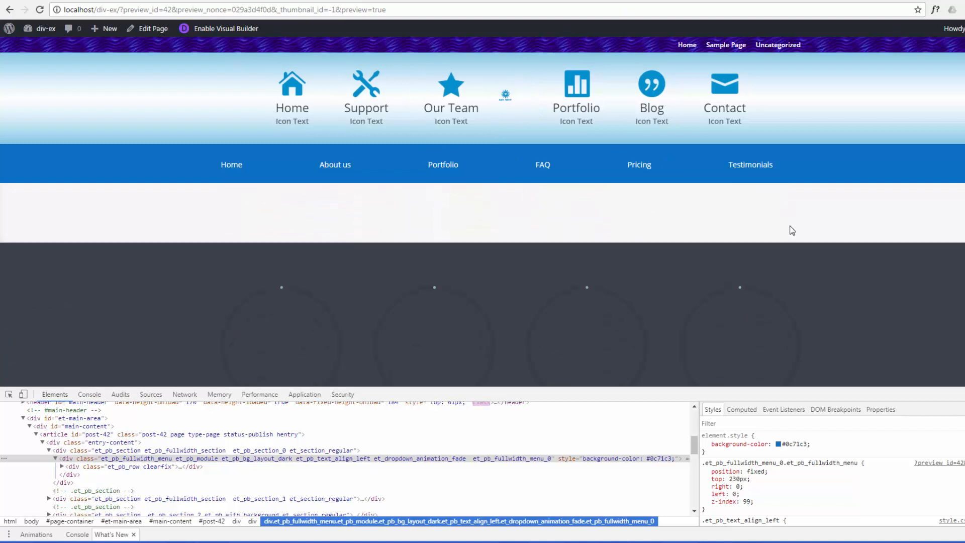
scroll(790, 230, down, 10)
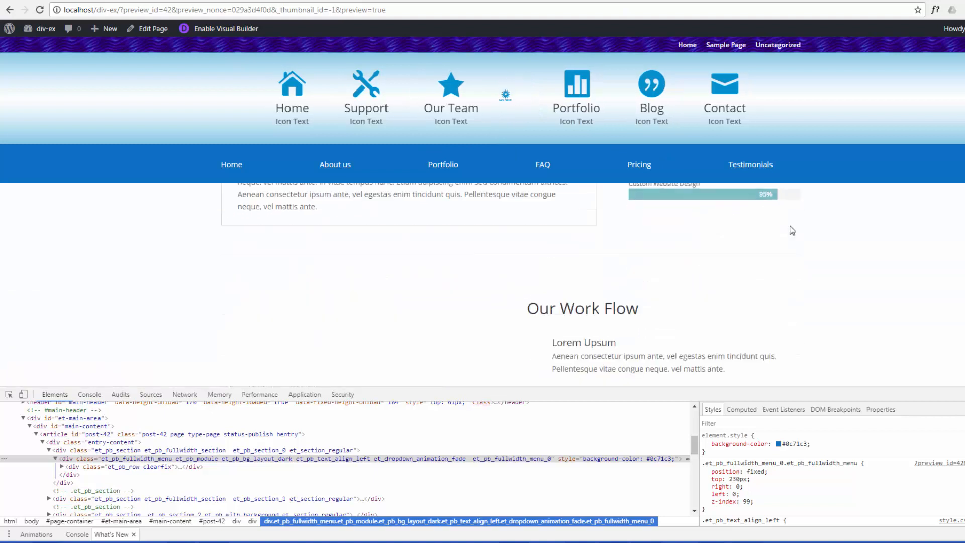
scroll(792, 230, up, 8)
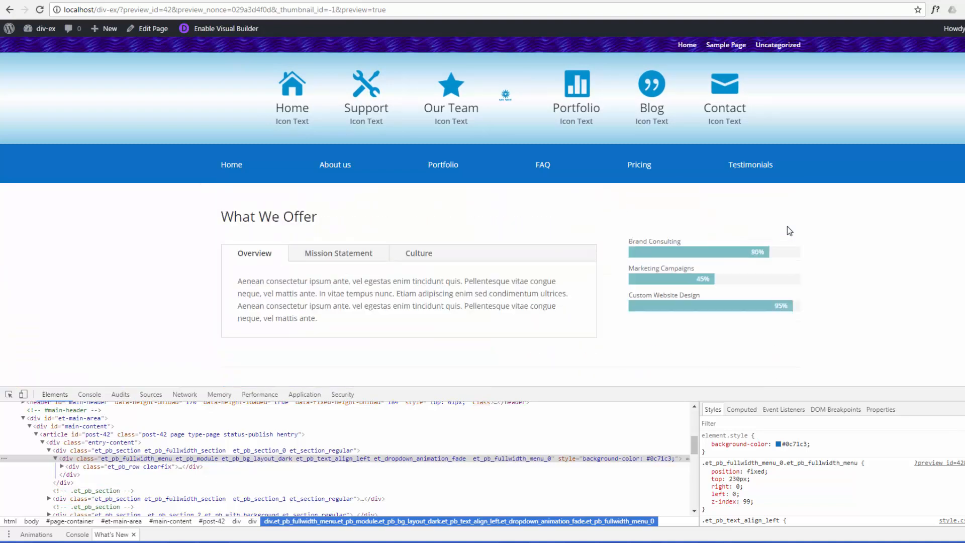
scroll(789, 230, up, 4)
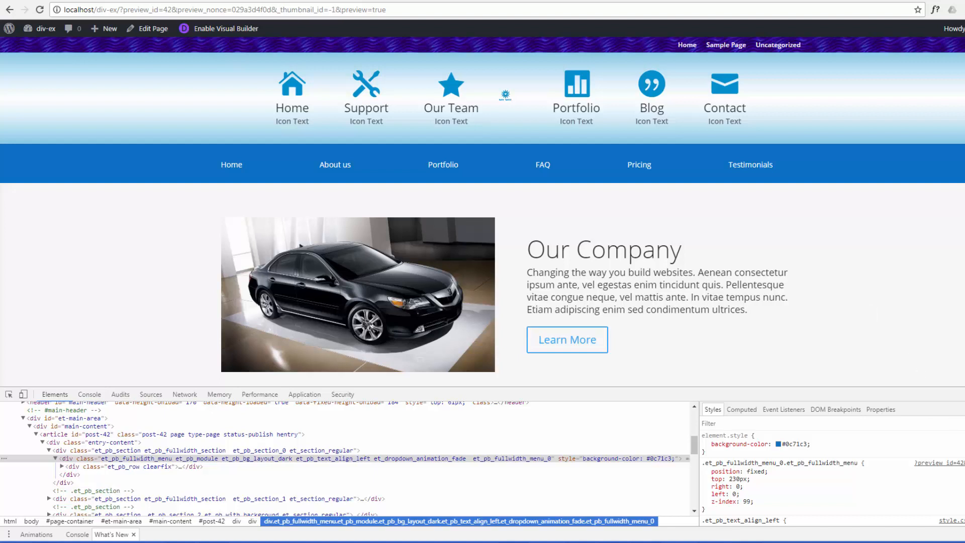
key(F12)
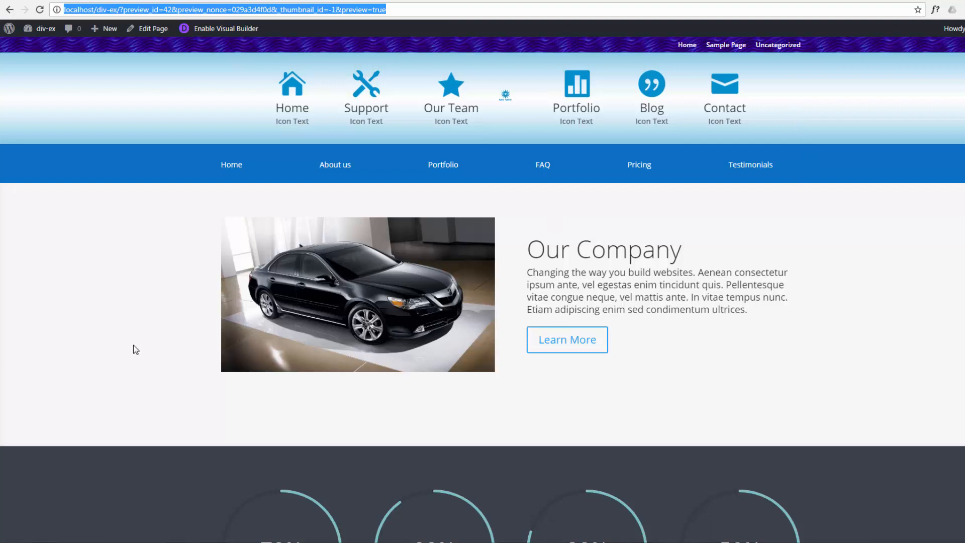
- Show the preview in the developer tools' iPad device view and test opening and closing the blue bar's mobile menu
key(F12)
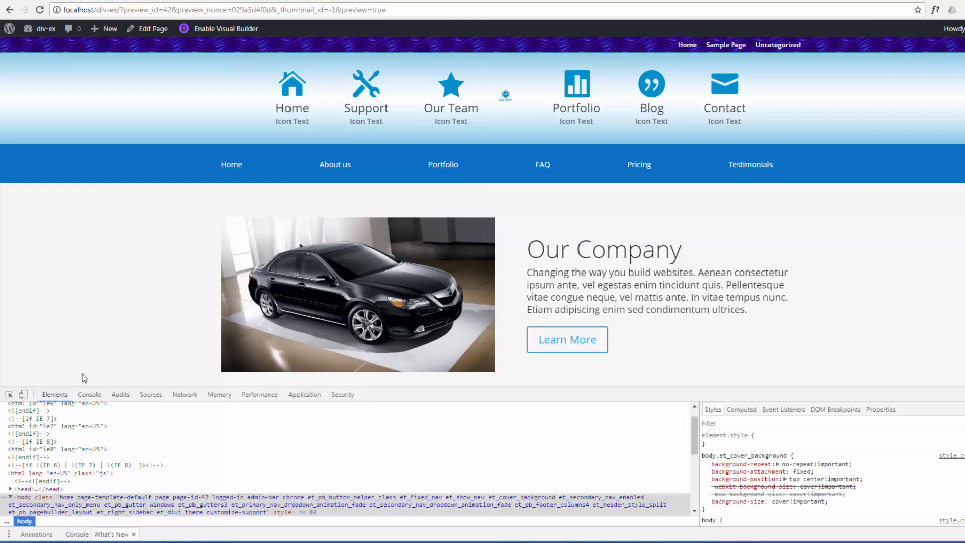
click(23, 394)
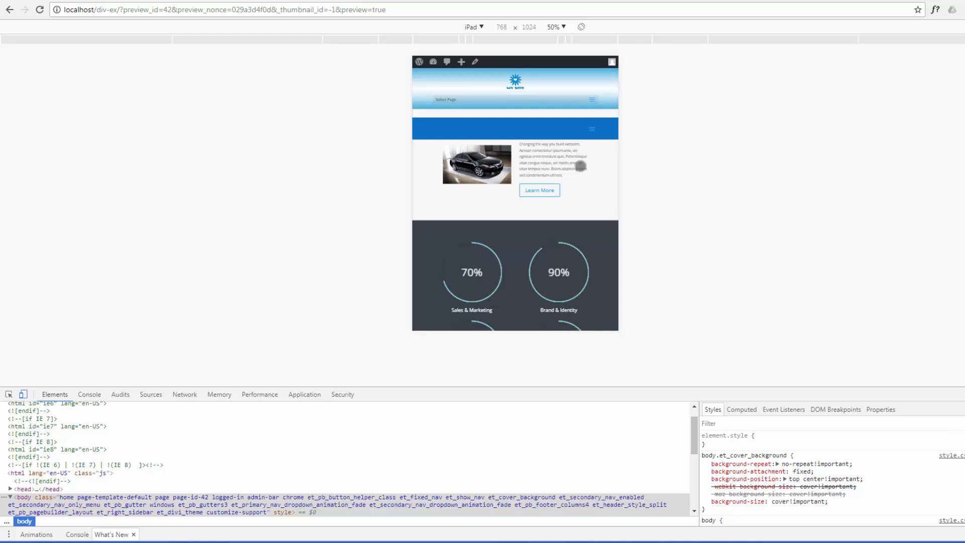
scroll(579, 167, down, 1)
scroll(579, 166, up, 1)
scroll(580, 166, down, 3)
scroll(579, 167, up, 3)
click(593, 130)
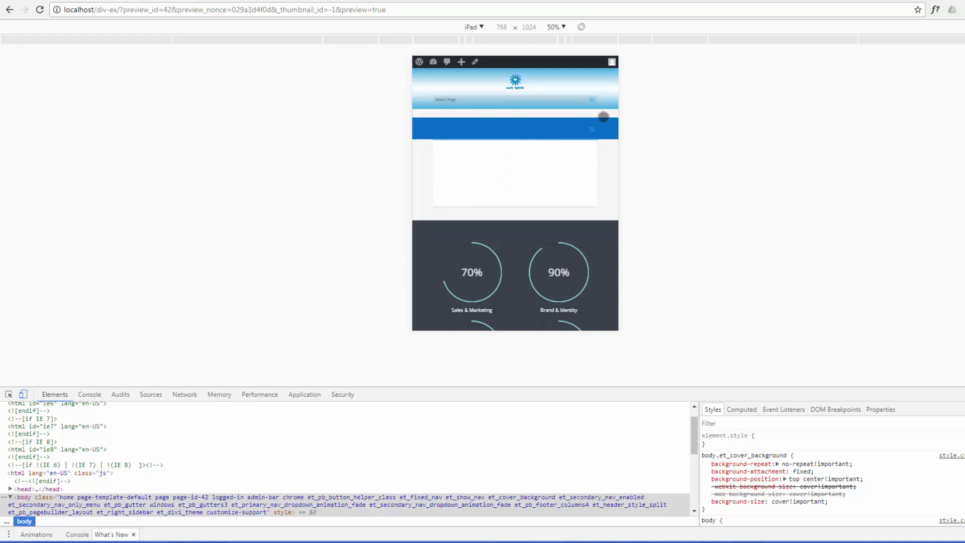
click(592, 128)
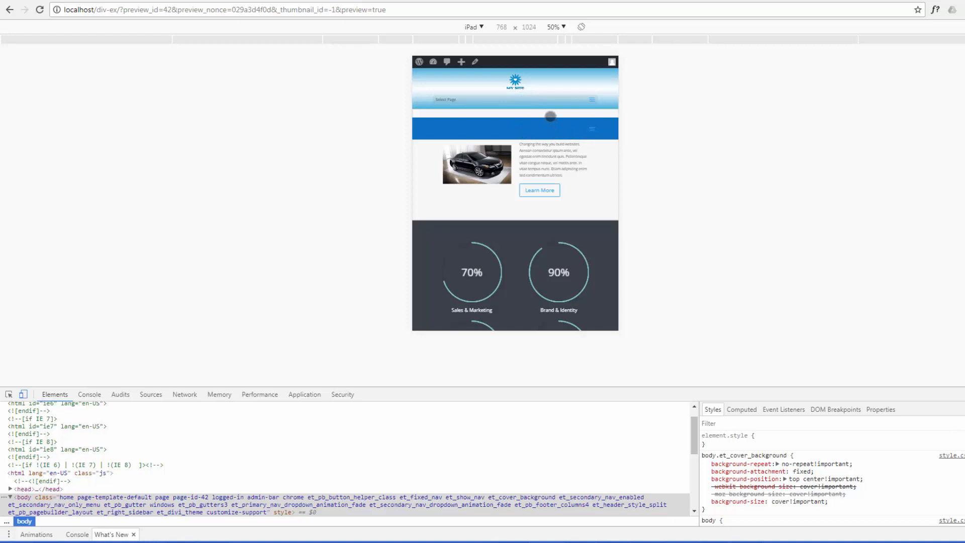
- Check how the blue menu bar and the main header behave while scrolling in the iPad view
scroll(548, 92, down, 2)
scroll(546, 92, down, 2)
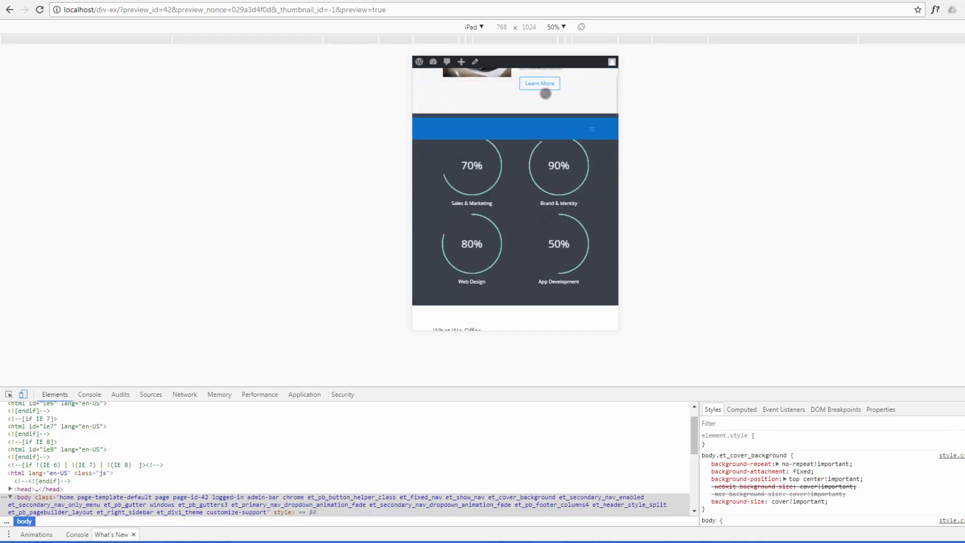
scroll(546, 95, up, 3)
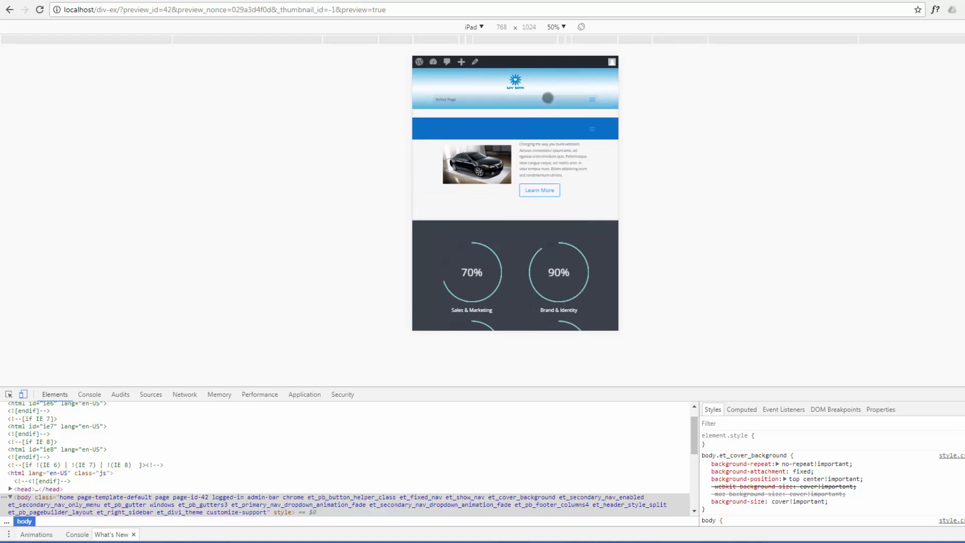
scroll(536, 174, down, 2)
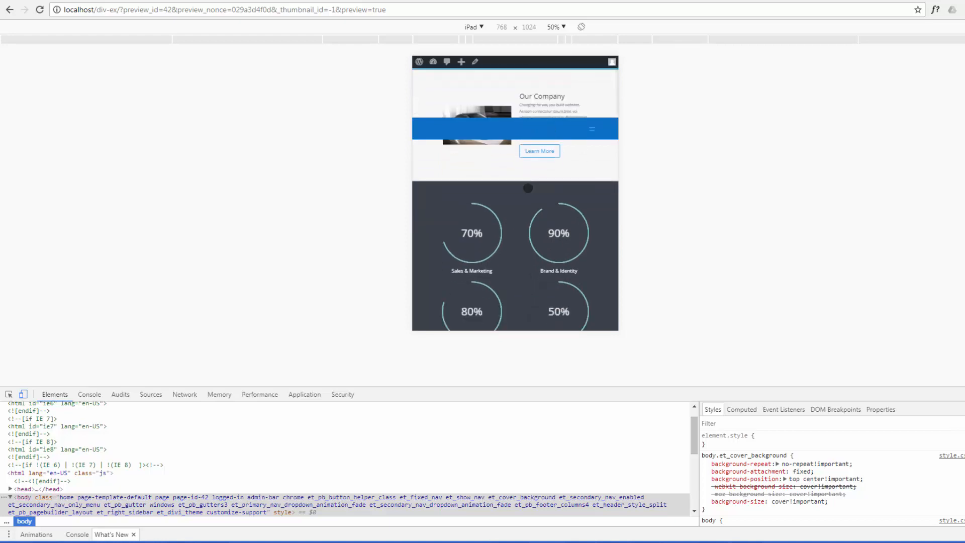
scroll(527, 181, up, 2)
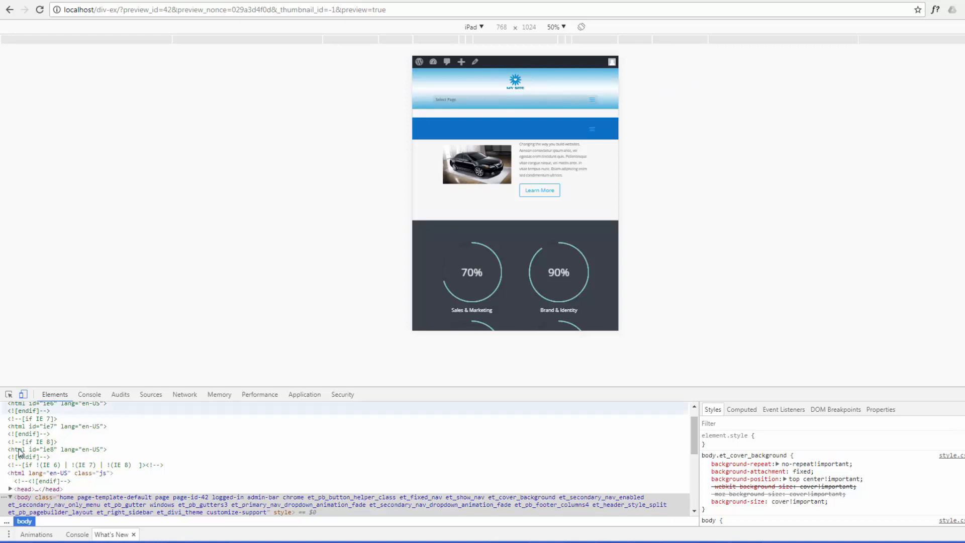
- Return the preview to the desktop view and check the menu bar's position while scrolling
click(24, 394)
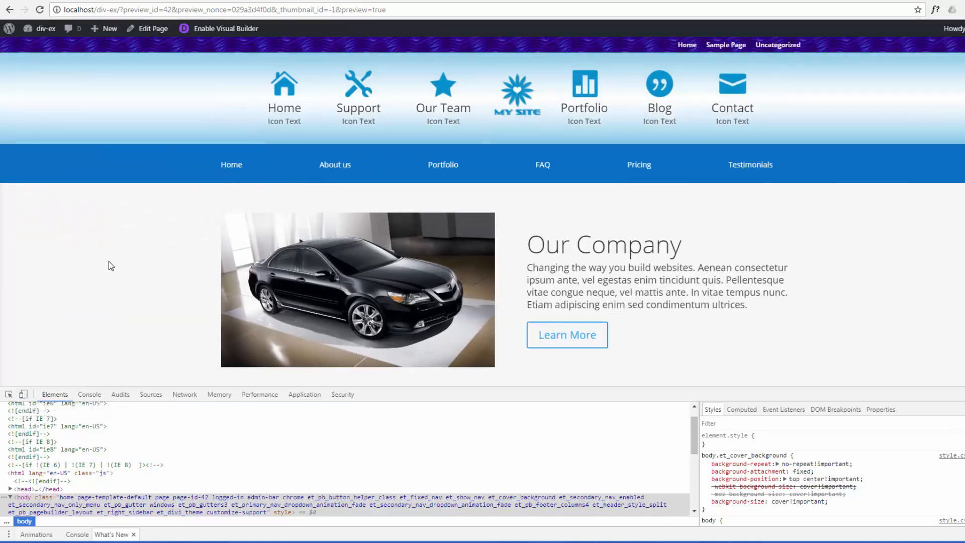
scroll(109, 261, down, 3)
scroll(109, 261, up, 3)
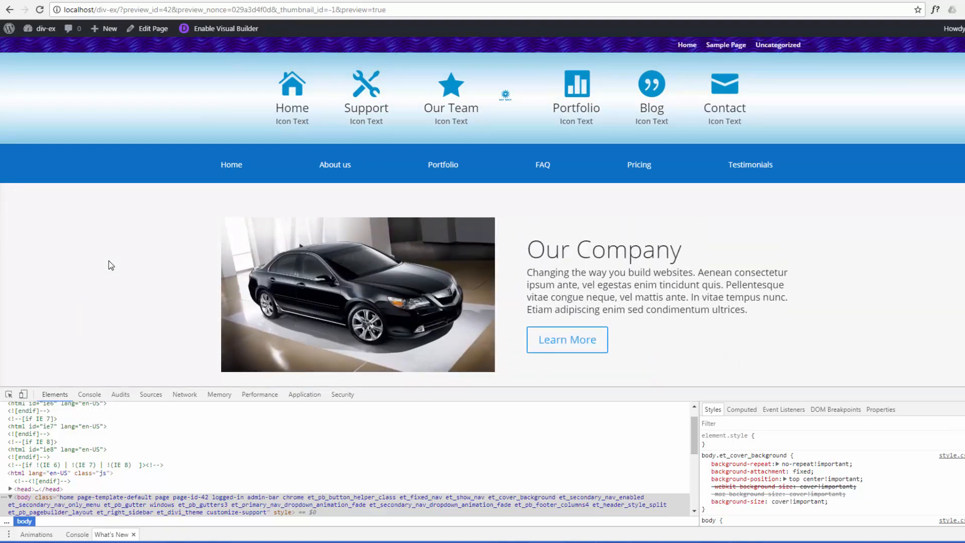